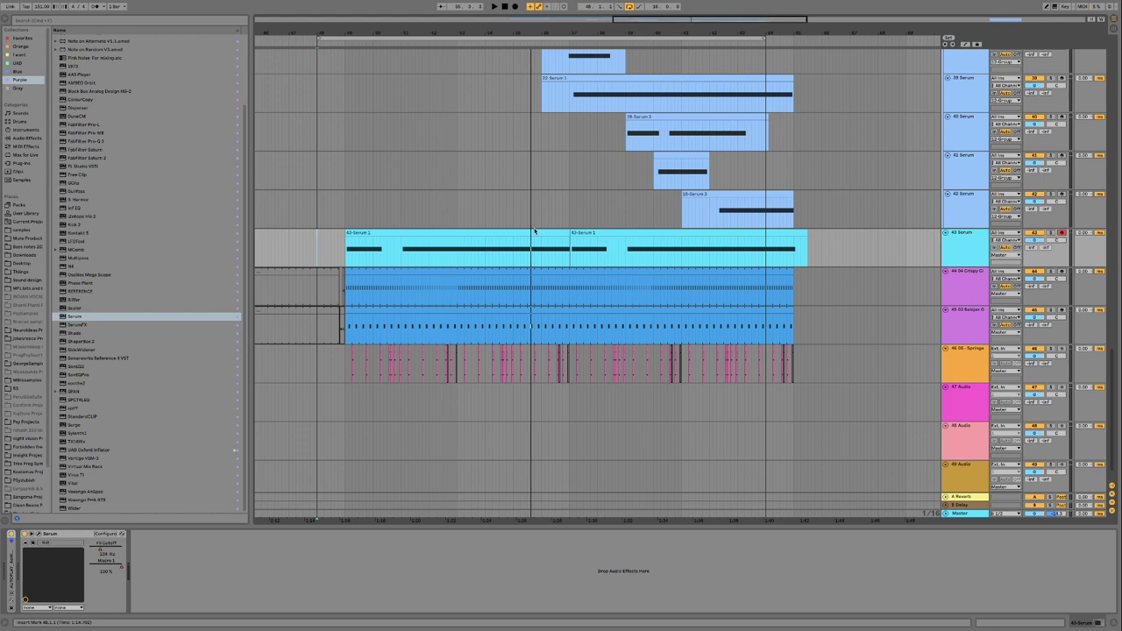
- Play the arrangement briefly, stop it, and select the 43 Serum track
key("space")
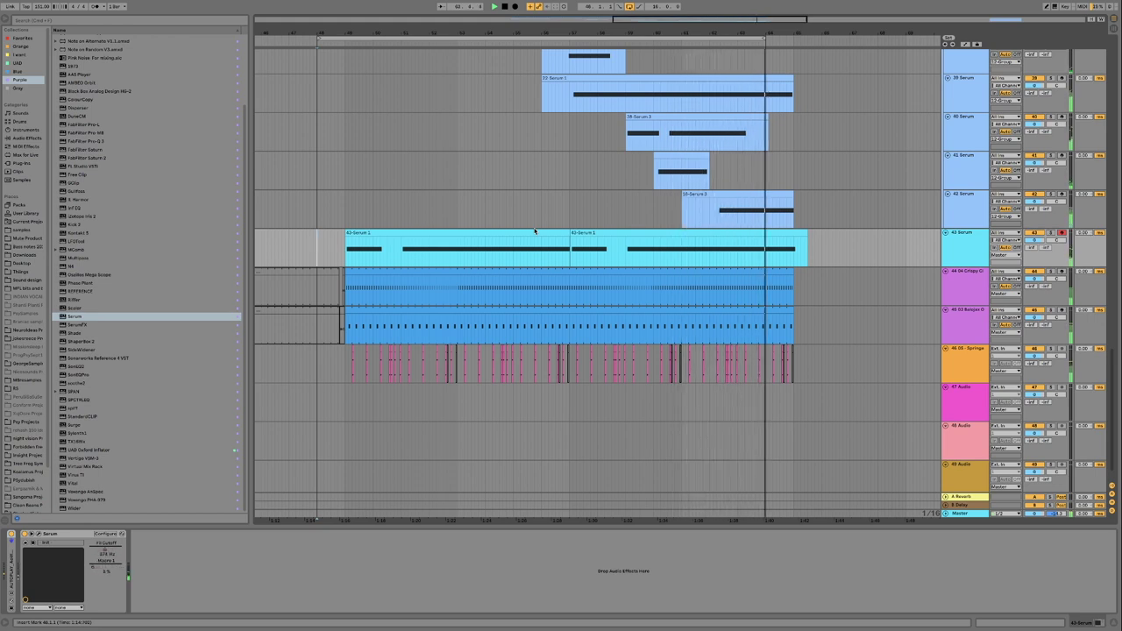
key("space")
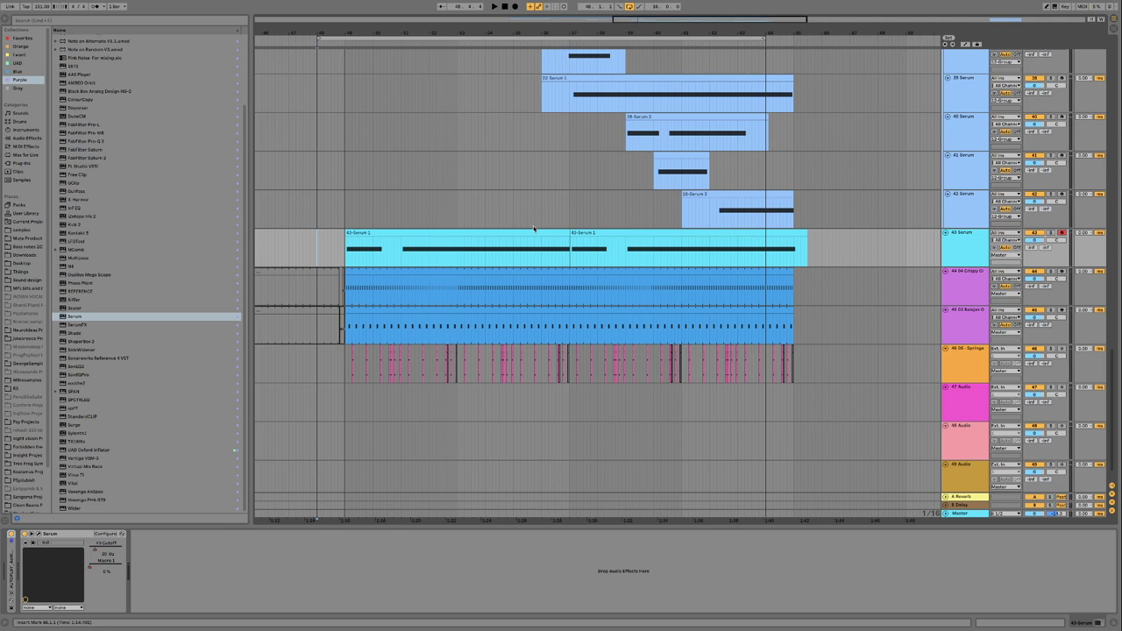
left_click(960, 251)
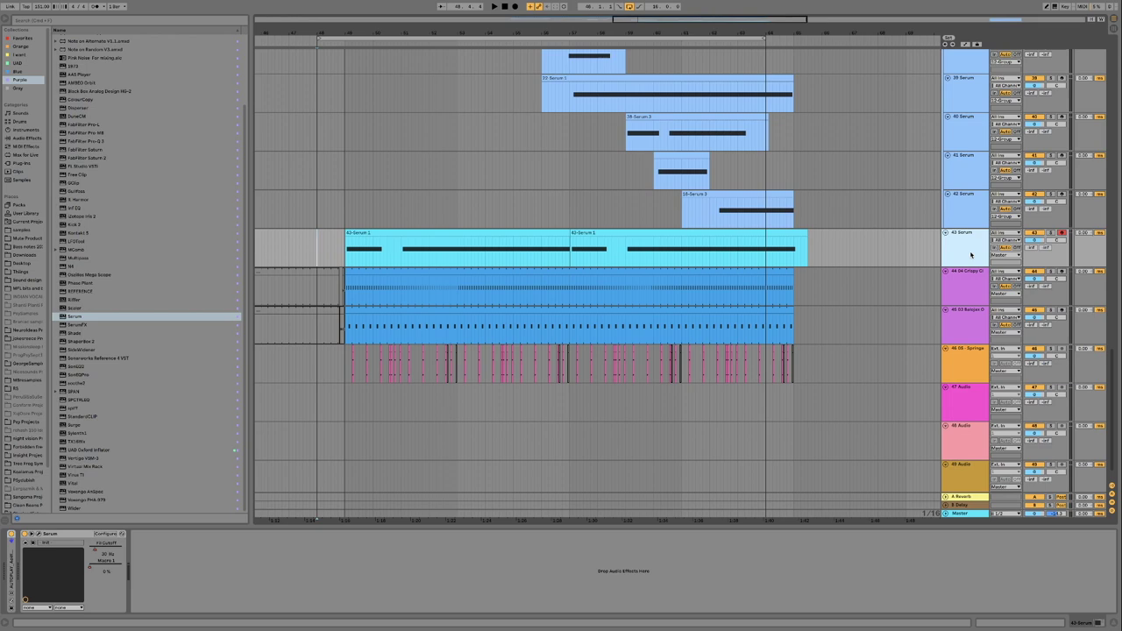
- Add a new MIDI track with Serum loaded and route LFO 1 to OSC A's wavetable position
key("ctrl+shift+t")
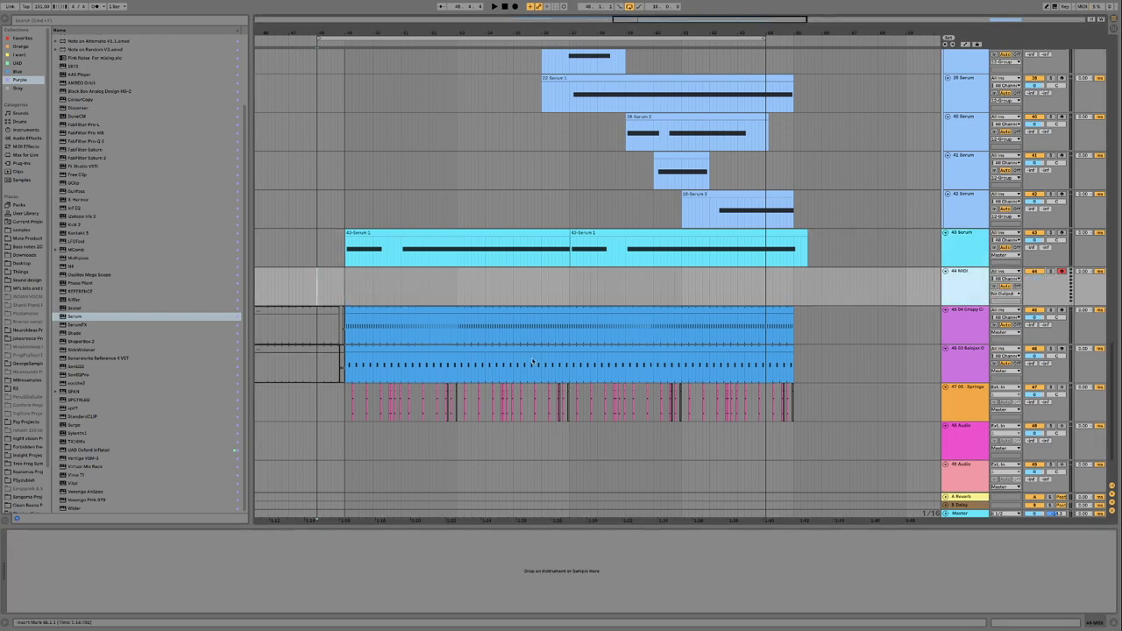
left_click(71, 315)
double_click(72, 316)
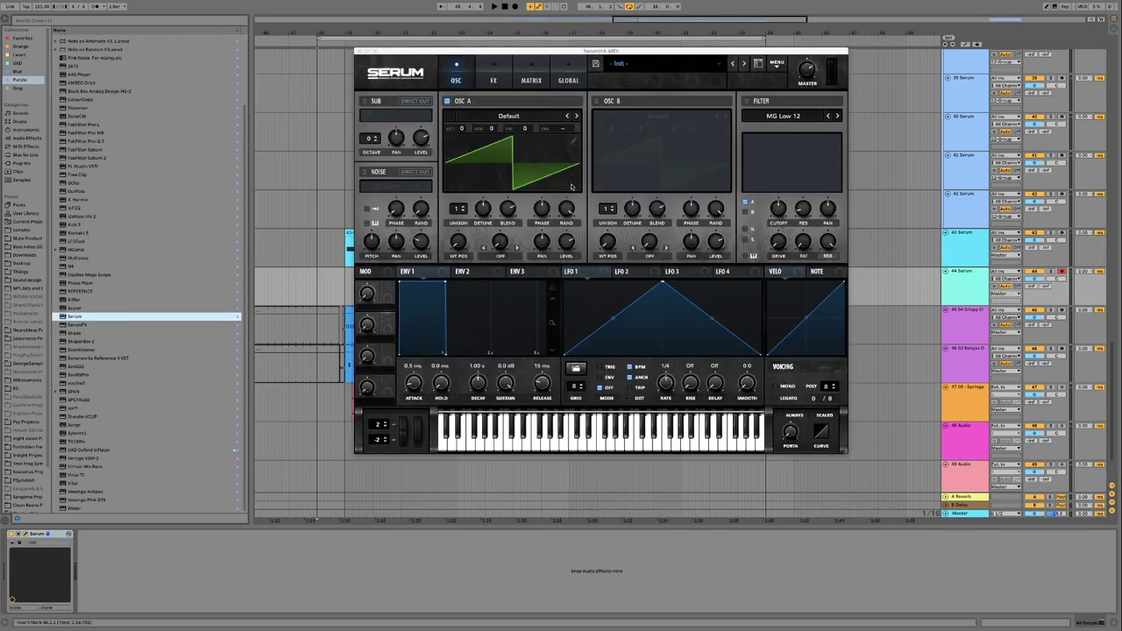
left_click_drag(652, 52, 564, 121)
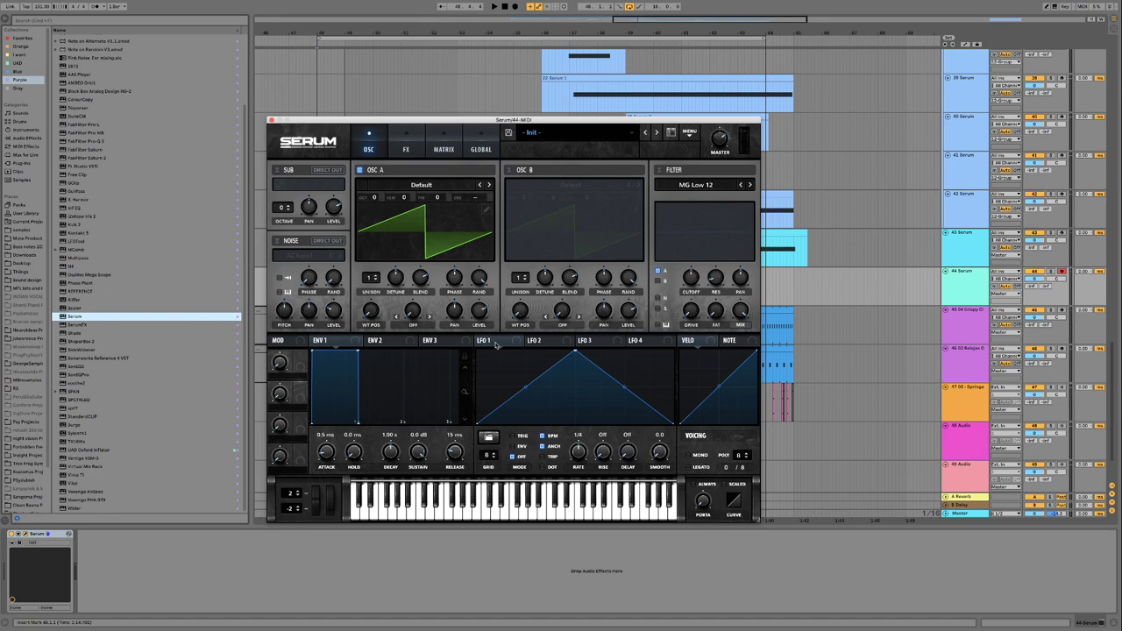
left_click_drag(494, 342, 417, 313)
- Enable the noise oscillator with keytracking and drag LFO 1's triangle peak to a new shape
left_click(277, 241)
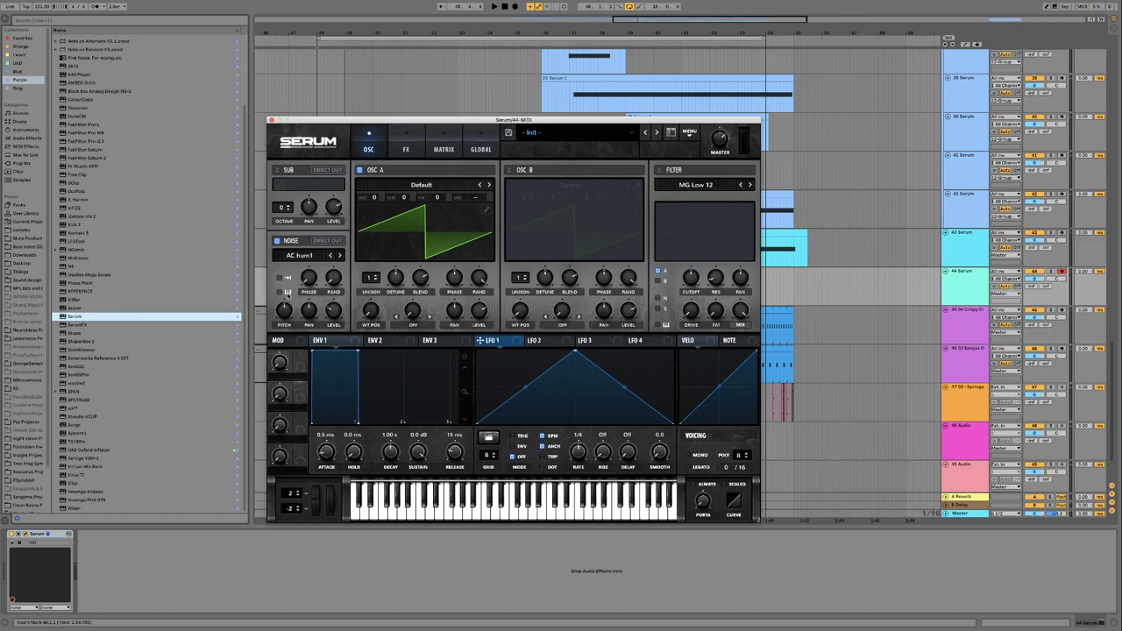
left_click(286, 293)
left_click_drag(587, 364, 574, 336)
- Send OSC A's single waveform to the noise oscillator from Table Edit, then switch the filter on
left_click(486, 211)
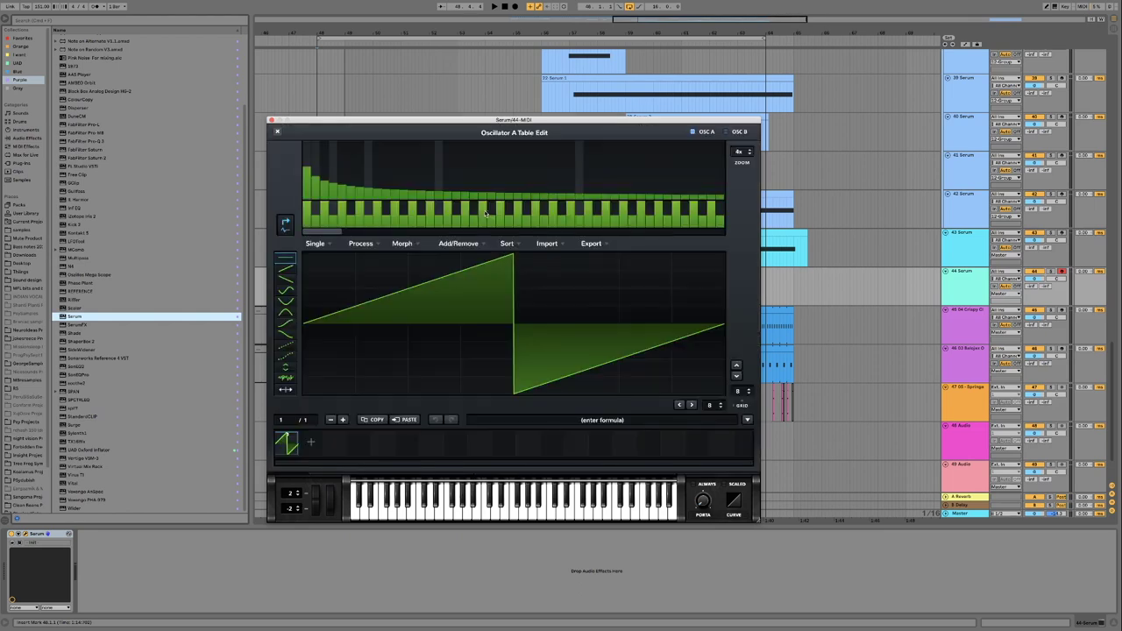
left_click(326, 247)
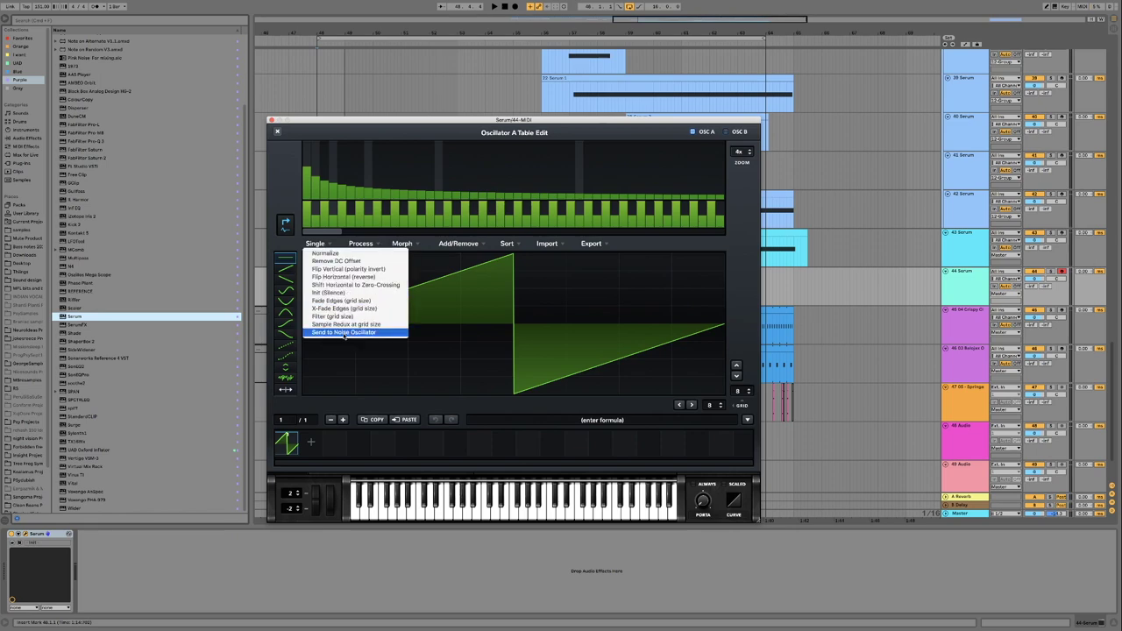
left_click(344, 333)
left_click(277, 131)
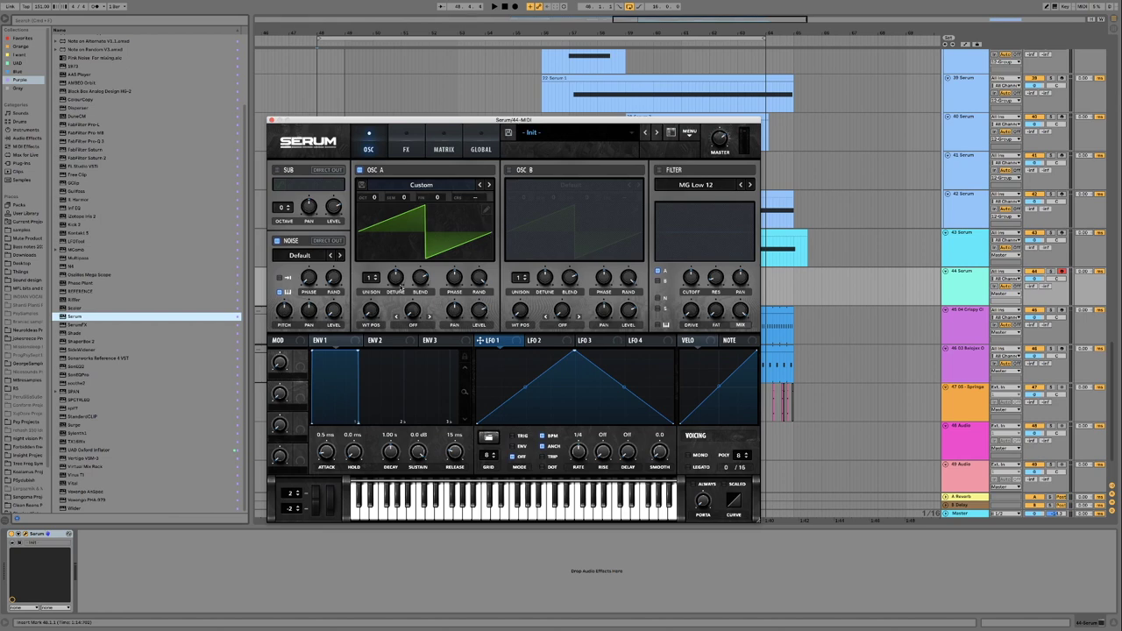
left_click(660, 170)
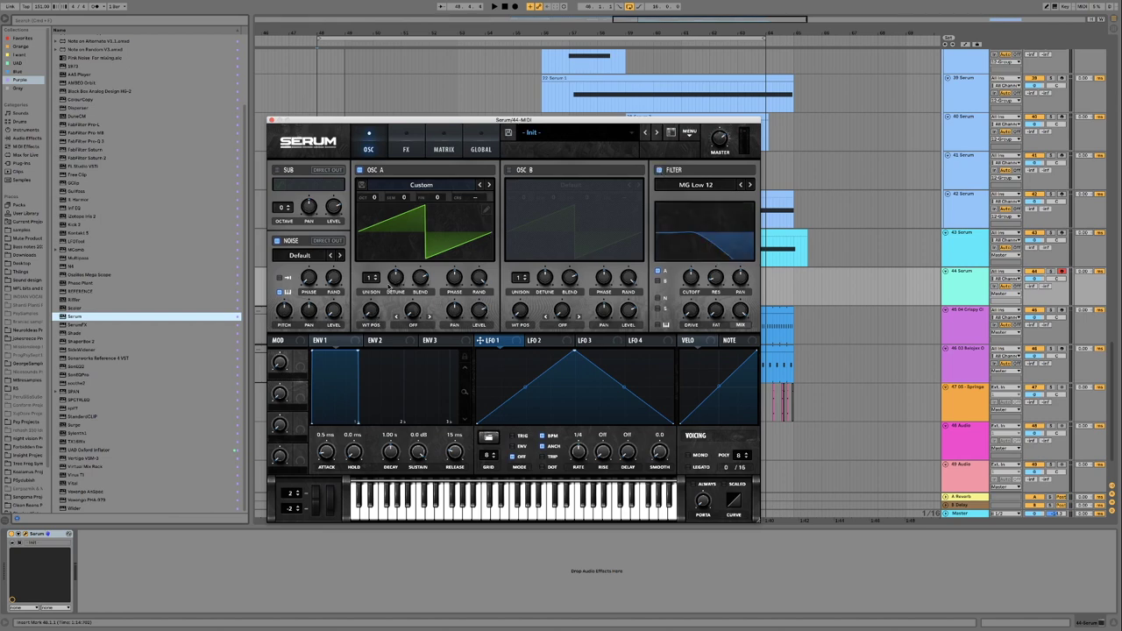
- Set the filter to Band 24, modulate its cutoff from Noise OSC, and drop noise pitch to -15 st
left_click(714, 186)
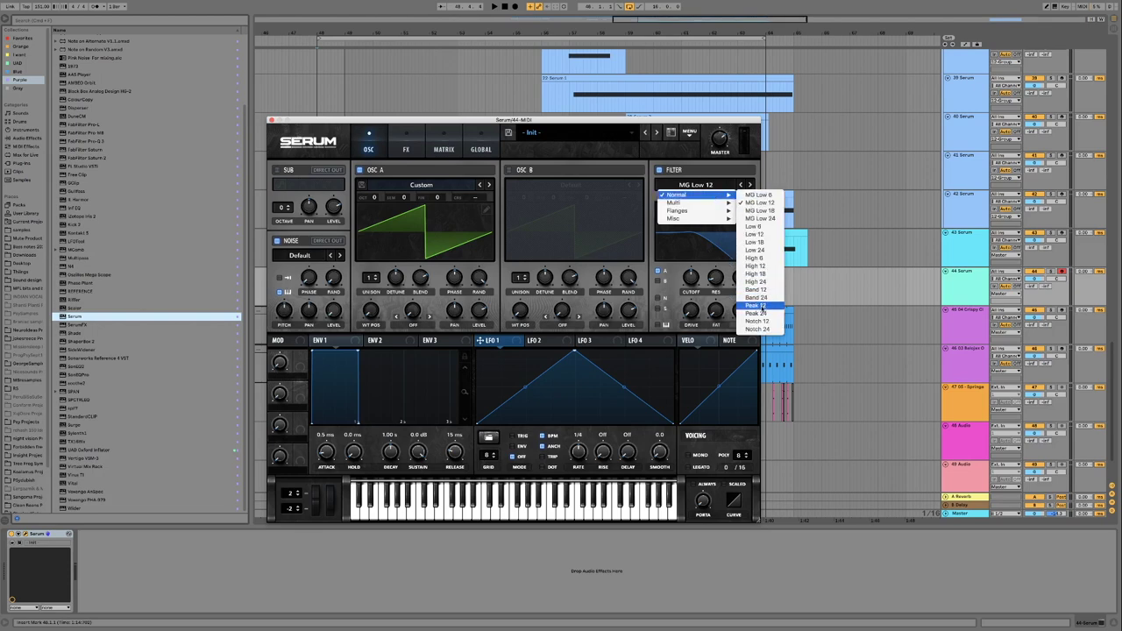
left_click(756, 297)
right_click(693, 269)
mouse_move(771, 325)
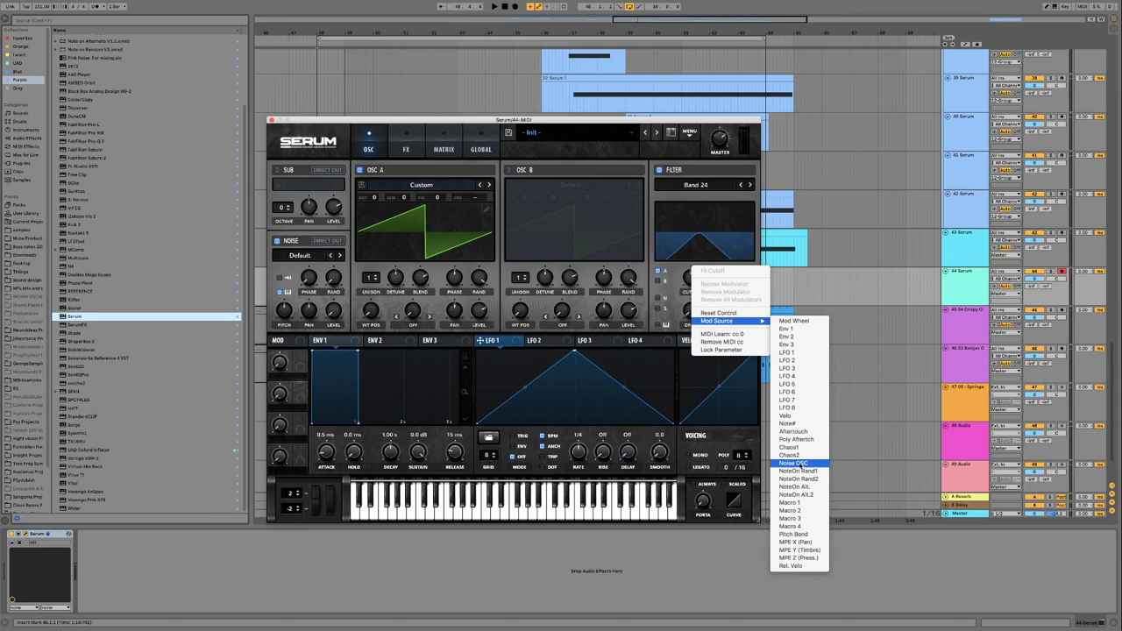
left_click(796, 463)
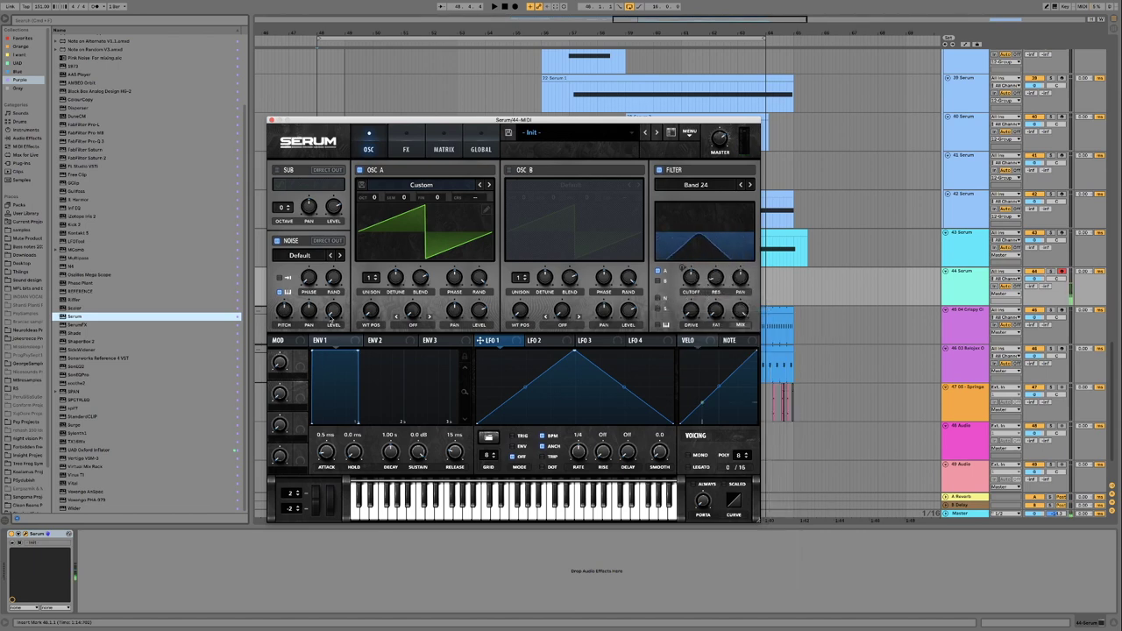
left_click_drag(285, 312, 287, 333)
- Turn the filter off, remove all cutoff modulators, and raise noise pitch to 48 semitones
left_click(659, 170)
right_click(690, 268)
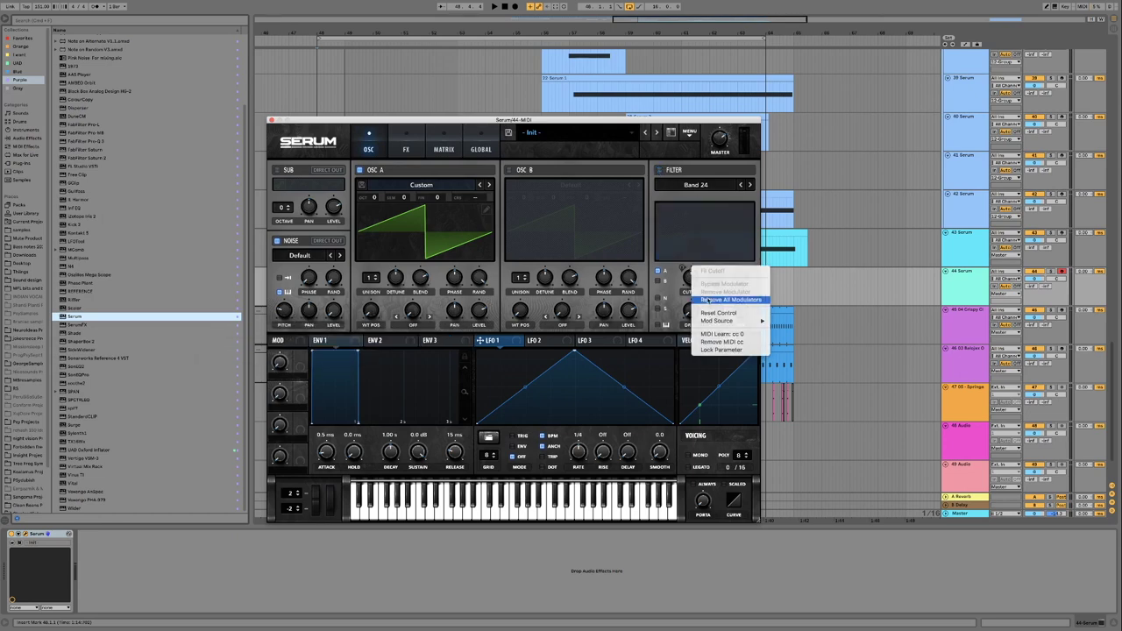
left_click(689, 211)
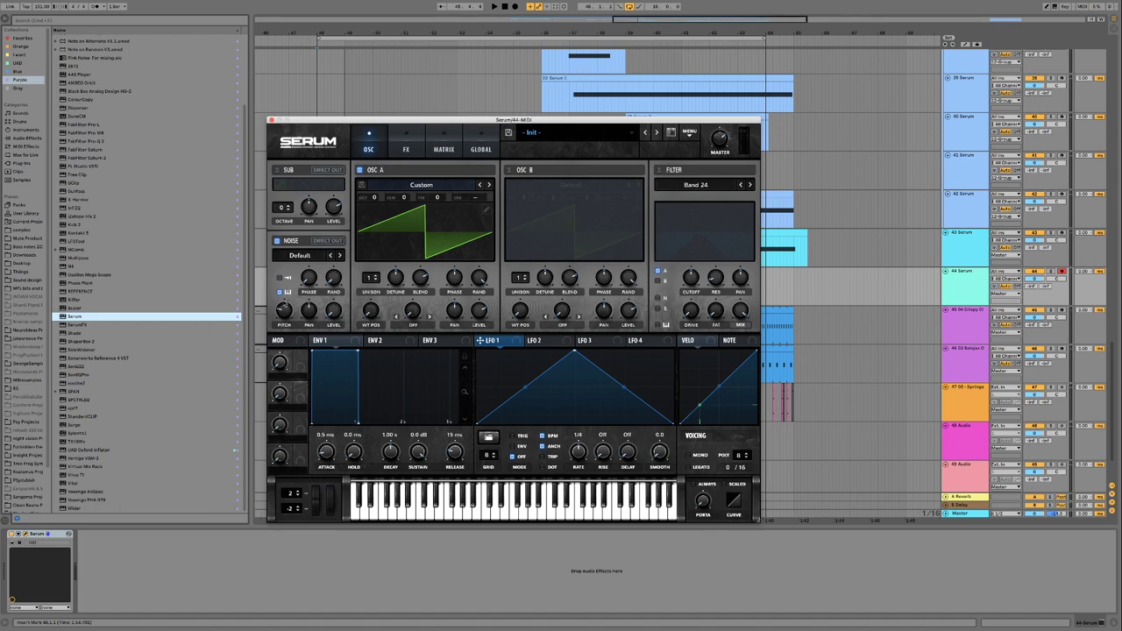
left_click_drag(287, 314, 284, 249)
mouse_move(286, 313)
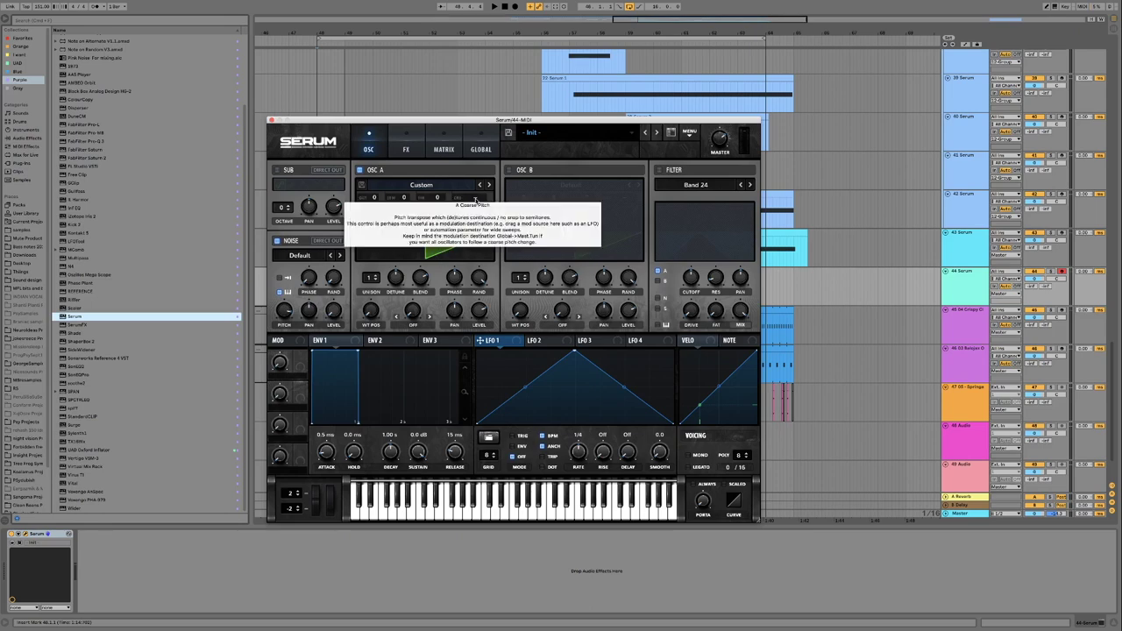
right_click(476, 199)
- Route Noise OSC to OSC A's coarse pitch and lower OSC A's level to about 61%
mouse_move(504, 249)
left_click(590, 384)
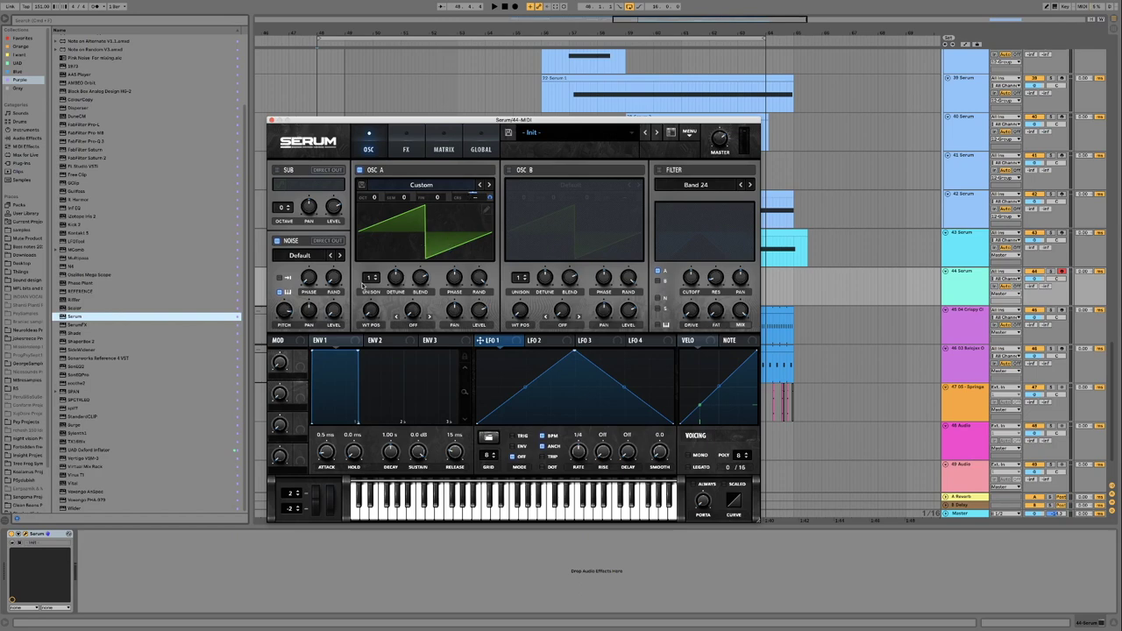
left_click_drag(482, 312, 480, 324)
- In the matrix, give the Noise OSC → A CoarsePit routing a small positive amount
left_click(443, 149)
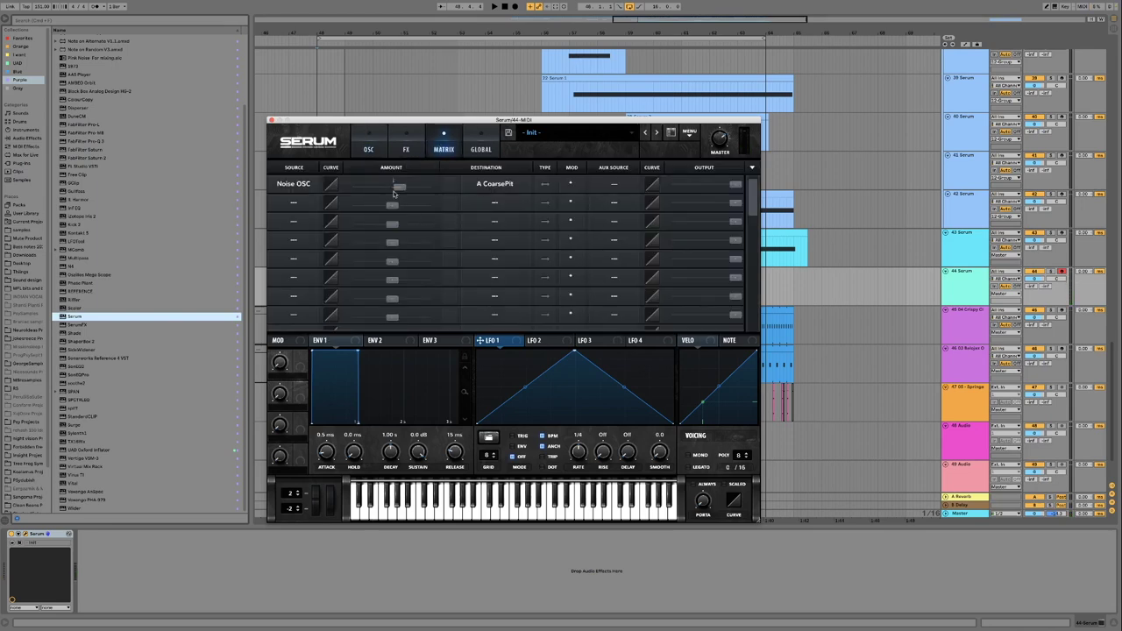
mouse_move(399, 187)
left_mouse_down()
mouse_move(427, 189)
mouse_move(393, 189)
left_mouse_up()
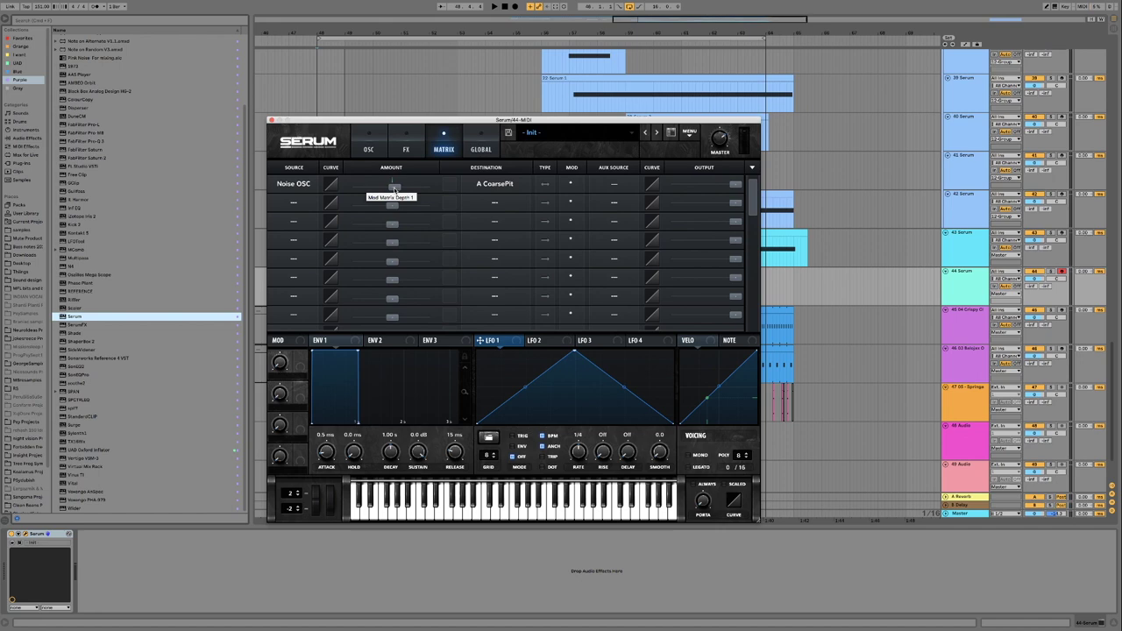
left_click(394, 189)
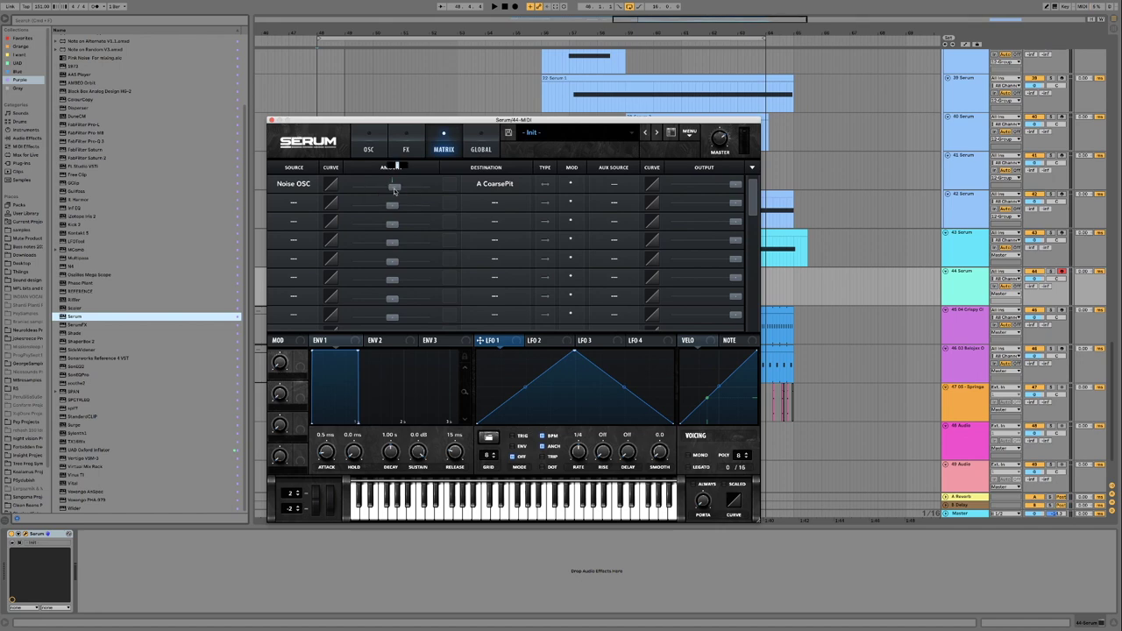
left_click_drag(395, 189, 395, 186)
left_click_drag(395, 186, 395, 180)
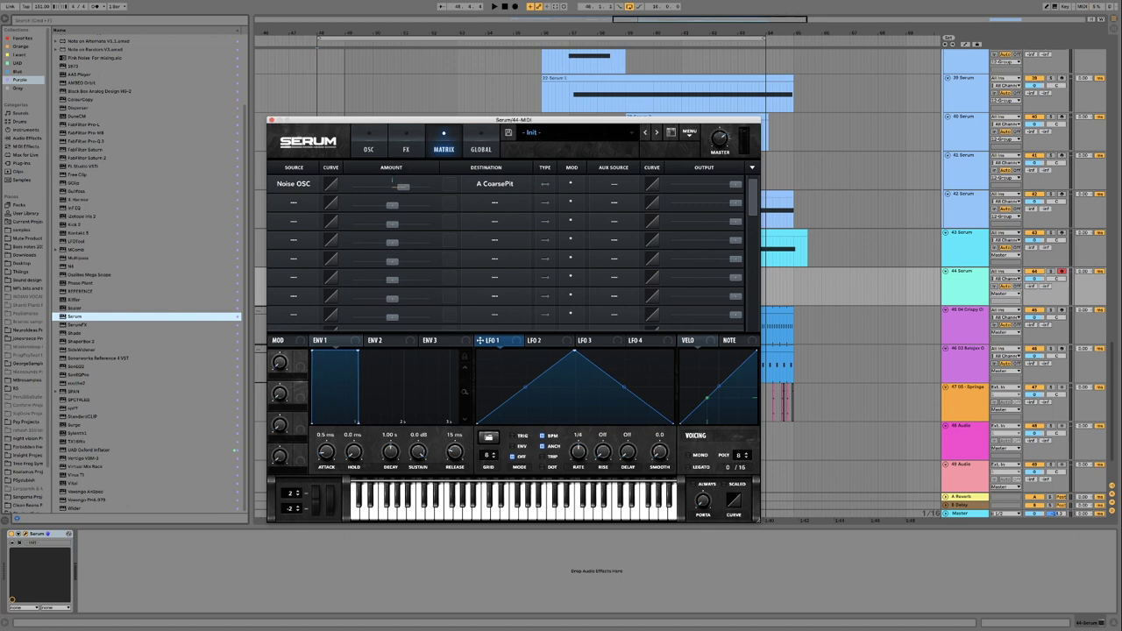
left_click(371, 149)
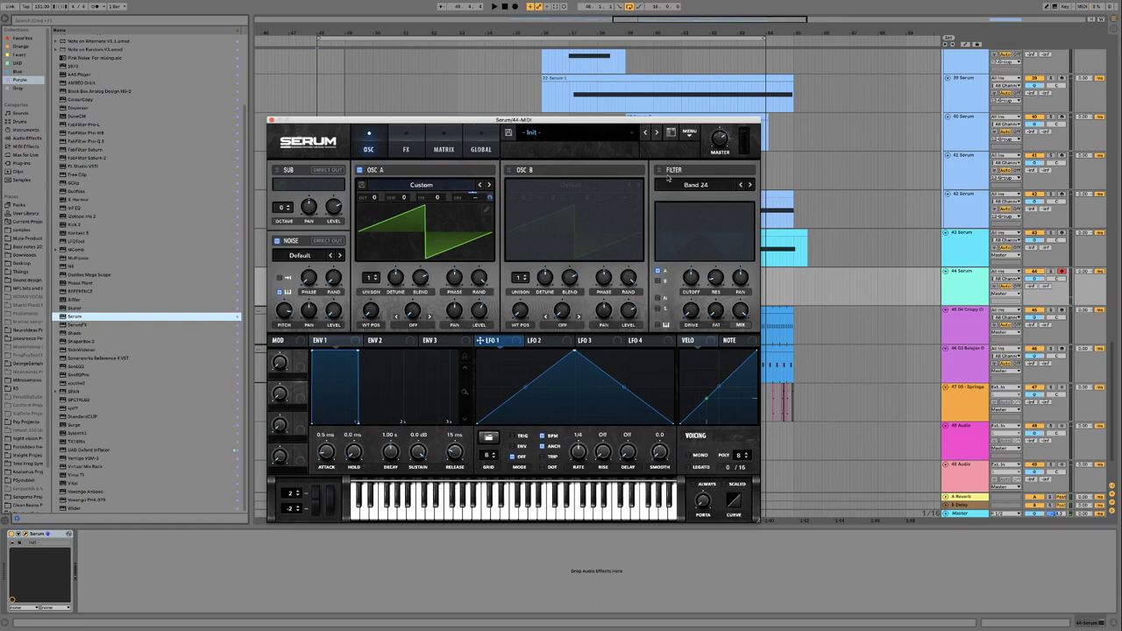
- Switch the Band 24 filter back on and sweep its cutoff up and back down
left_click(658, 170)
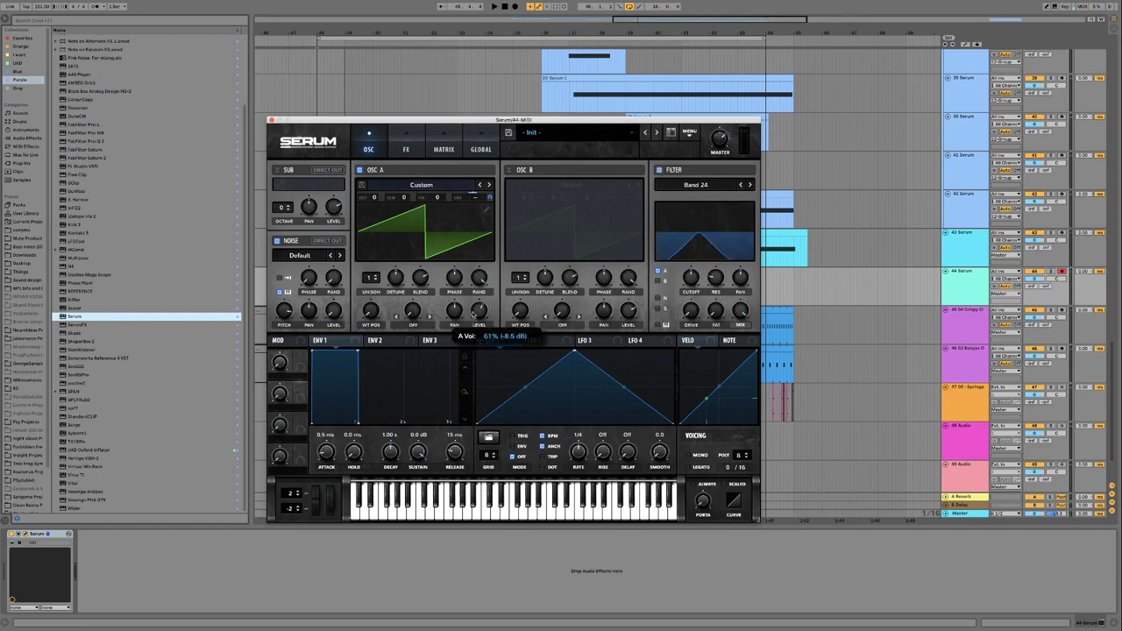
mouse_move(691, 279)
left_mouse_down()
mouse_move(687, 260)
mouse_move(676, 271)
left_mouse_up()
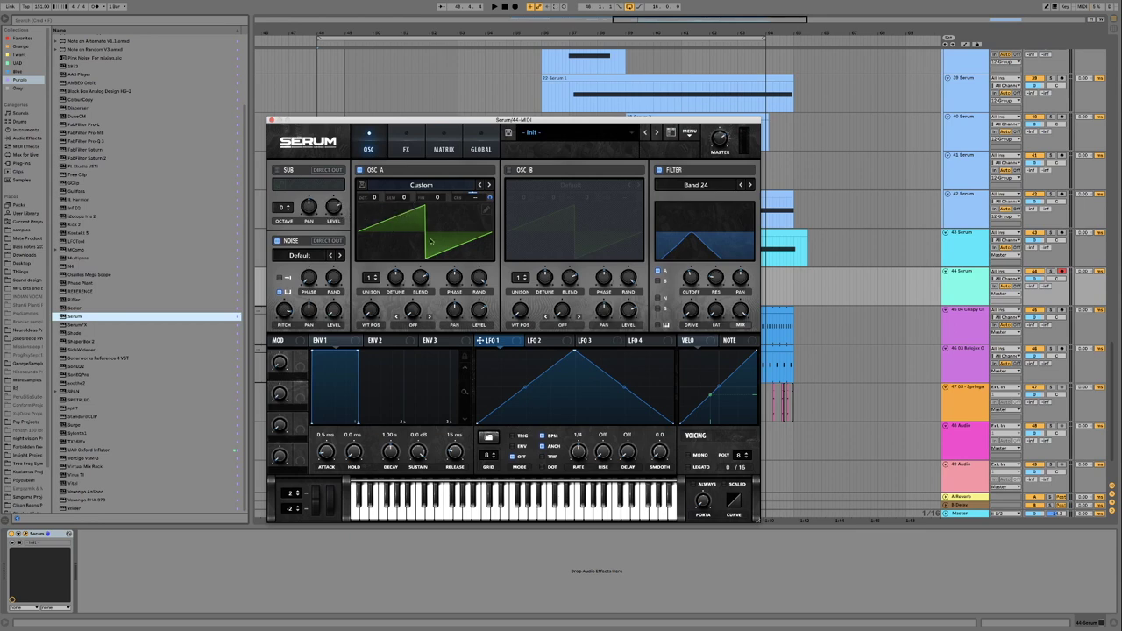
- Raise OSC A to +3 octaves while auditioning the cutoff, then pull the cutoff down to about 73 Hz
left_click_drag(378, 198, 379, 190)
mouse_move(687, 283)
left_click_drag(374, 200, 377, 189)
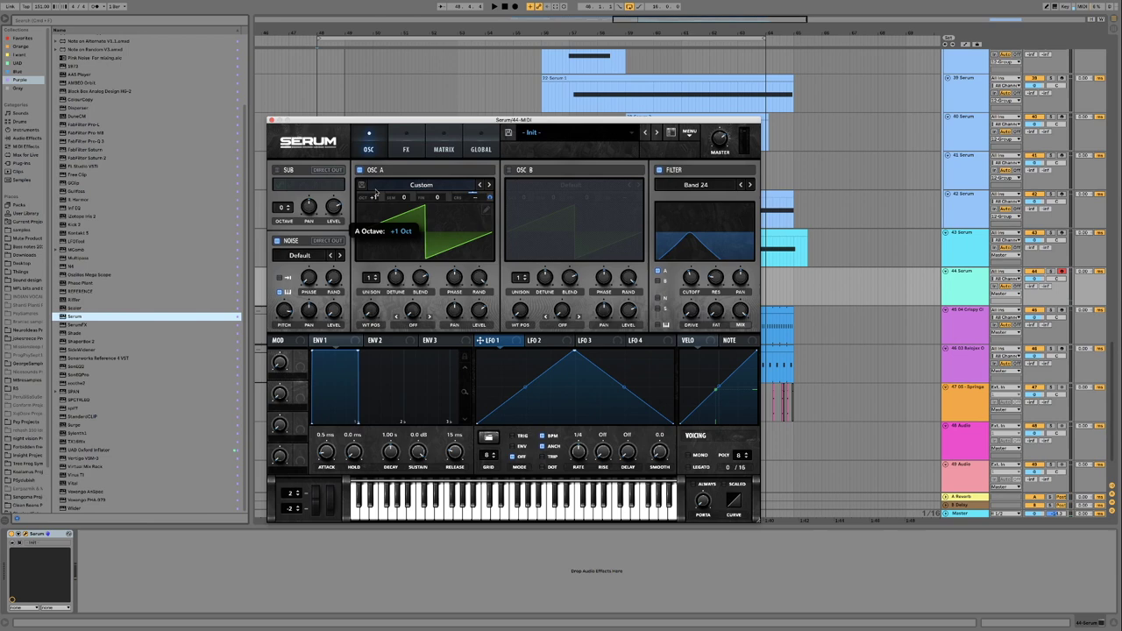
mouse_move(672, 262)
left_mouse_down()
mouse_move(687, 223)
mouse_move(678, 268)
left_mouse_up()
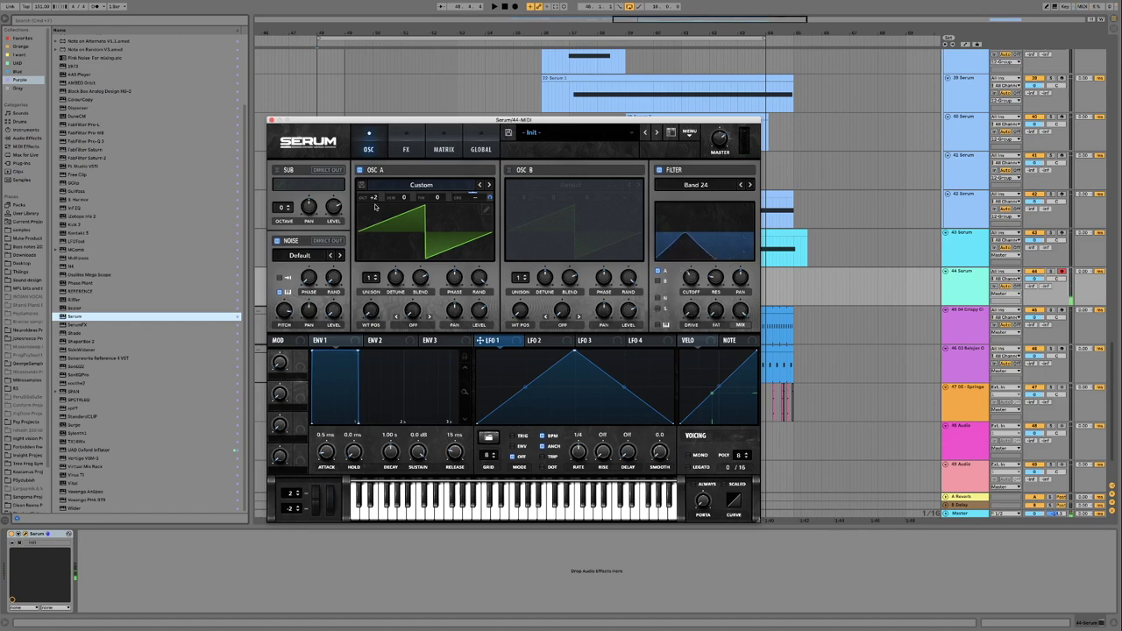
left_click_drag(377, 208, 379, 190)
mouse_move(676, 255)
left_mouse_down()
mouse_move(689, 252)
mouse_move(680, 255)
left_mouse_up()
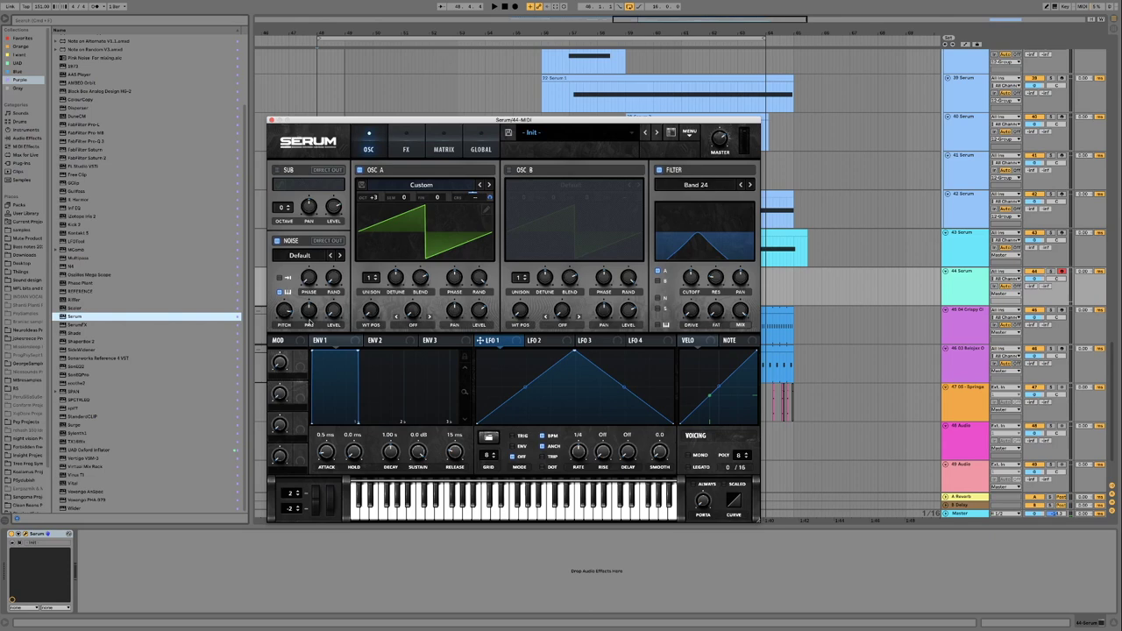
left_click_drag(526, 119, 618, 114)
mouse_move(783, 274)
left_mouse_down()
mouse_move(775, 296)
mouse_move(779, 250)
mouse_move(772, 284)
left_mouse_up()
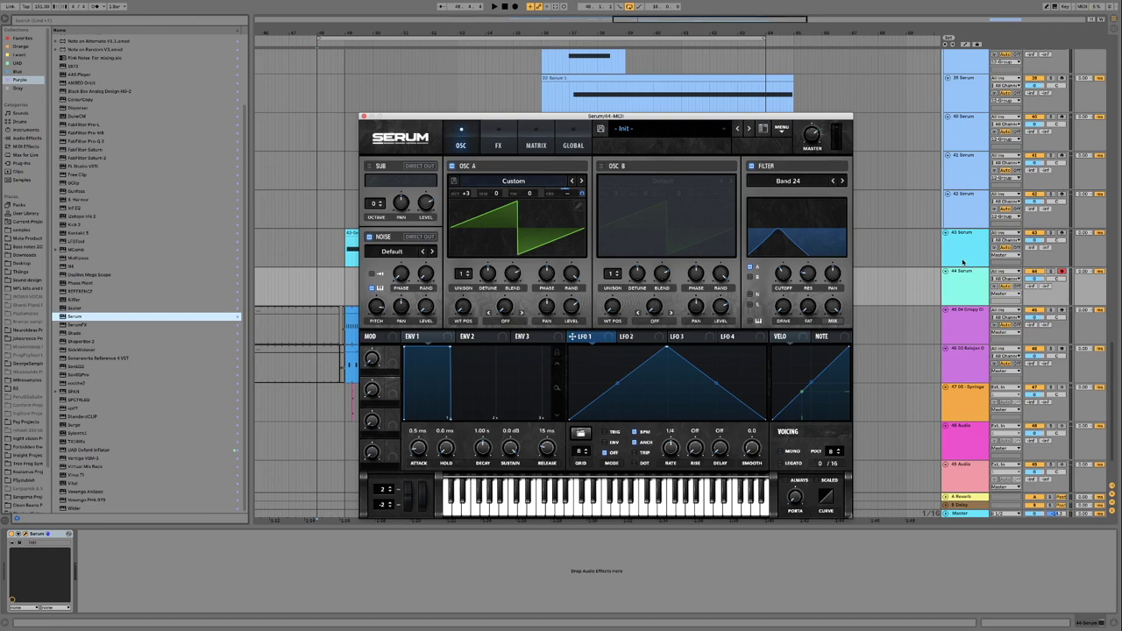
- On the Serum track, sweep cutoff to about 3495 Hz, drop it to 69 Hz, and check noise pitch
left_click(235, 481)
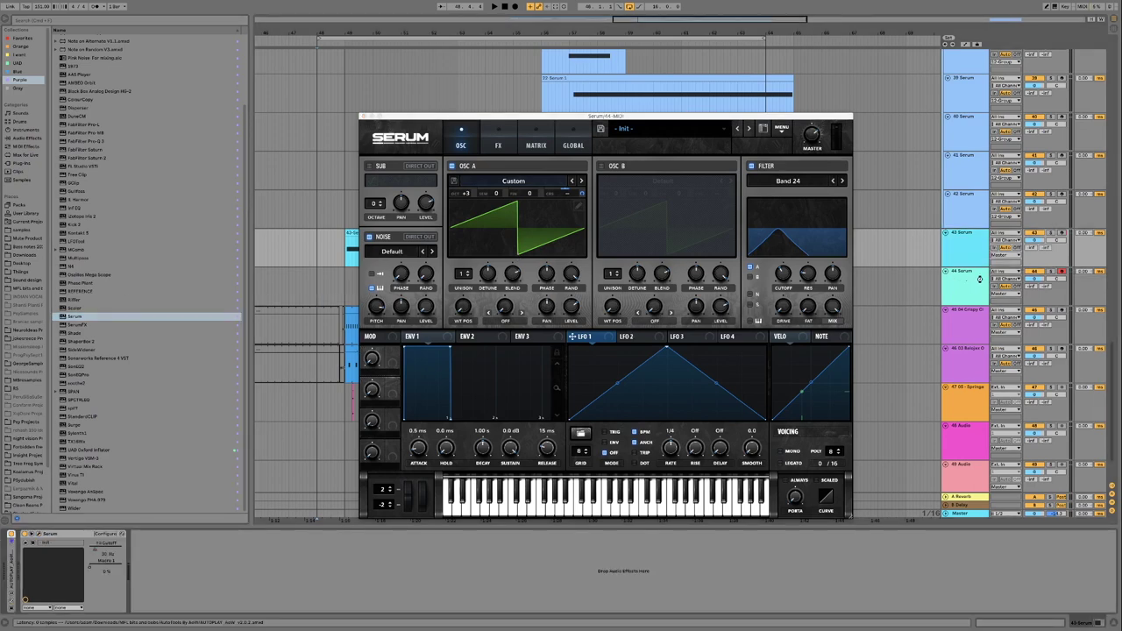
mouse_move(764, 247)
left_mouse_down()
mouse_move(779, 255)
mouse_move(783, 236)
left_mouse_up()
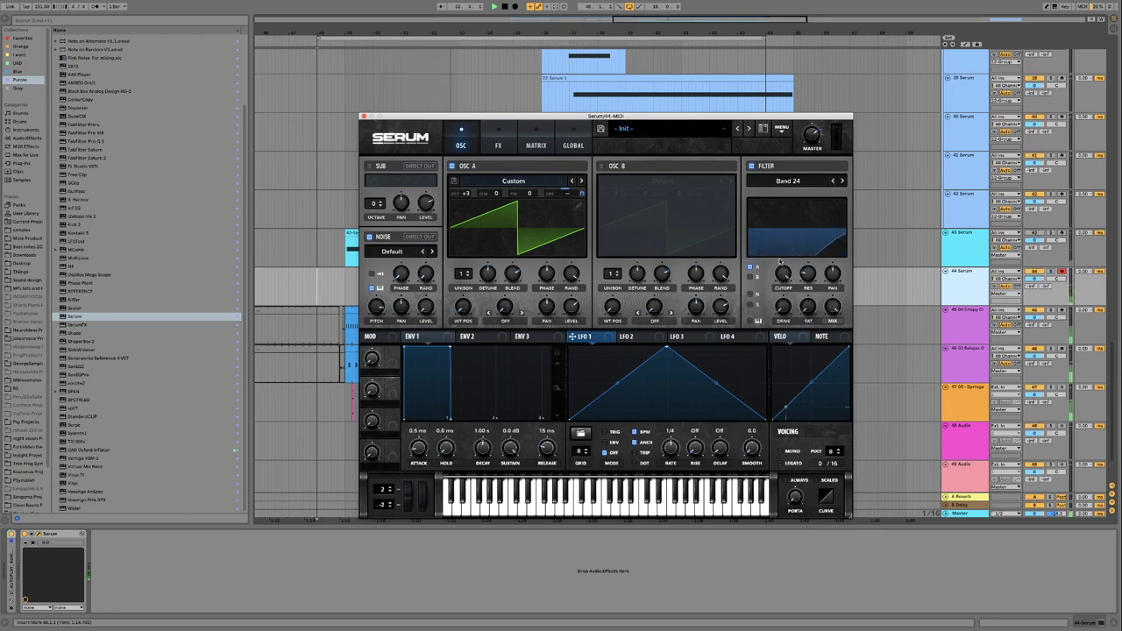
mouse_move(777, 287)
left_click_drag(777, 287, 771, 251)
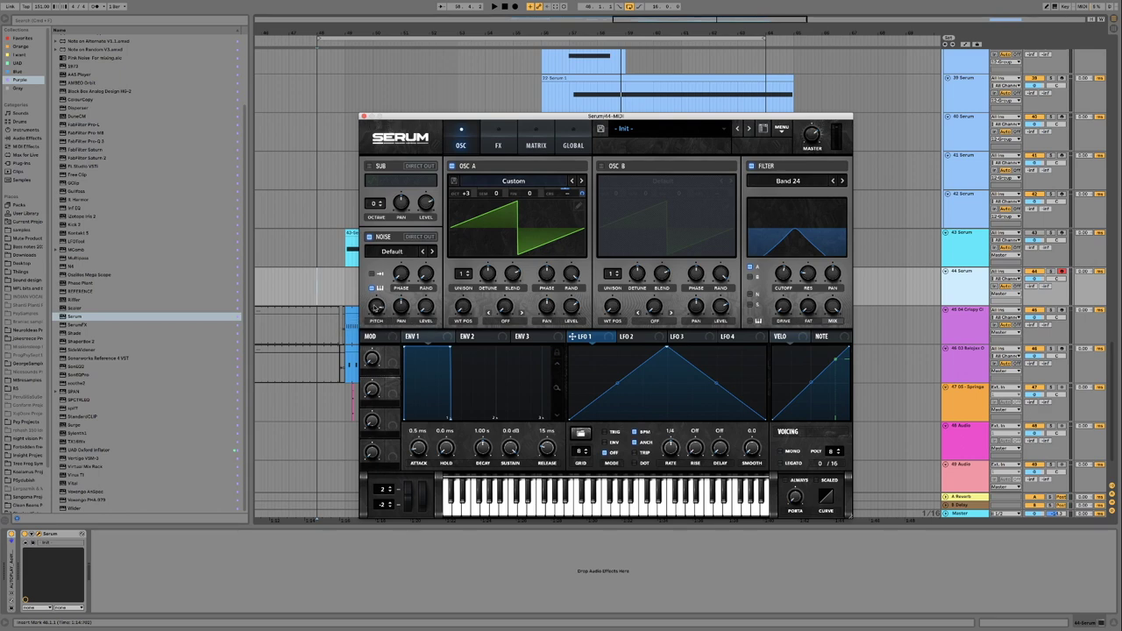
left_click(376, 306)
- Lower the noise pitch to 36 semitones, then drop the Band 24 cutoff to about 122 Hz during playback
left_click_drag(375, 307, 374, 312)
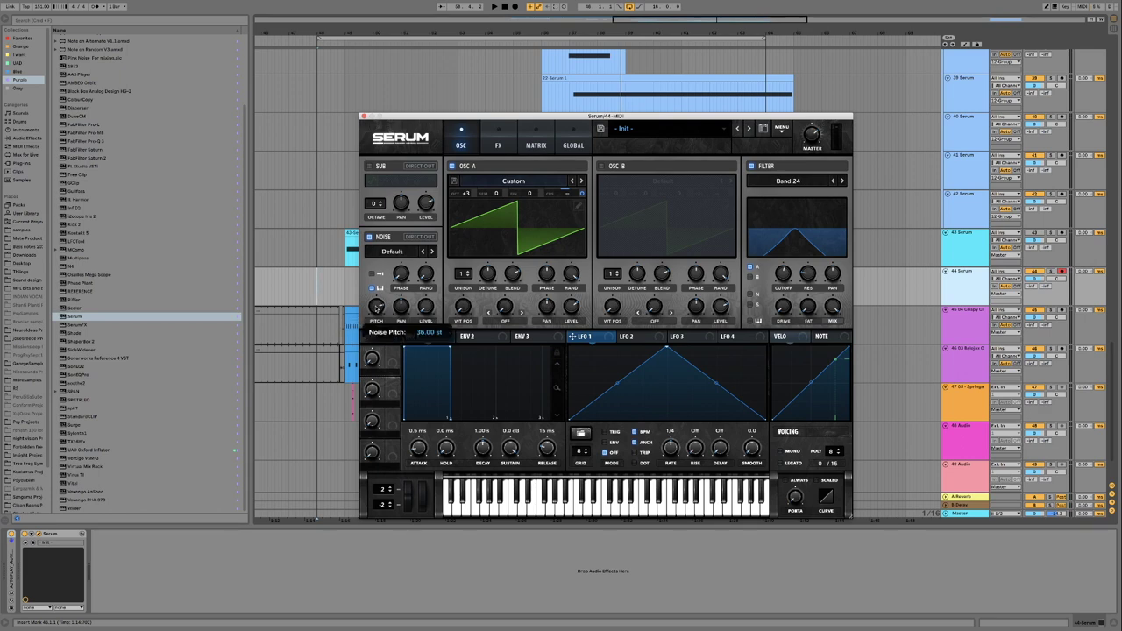
key("space")
mouse_move(783, 272)
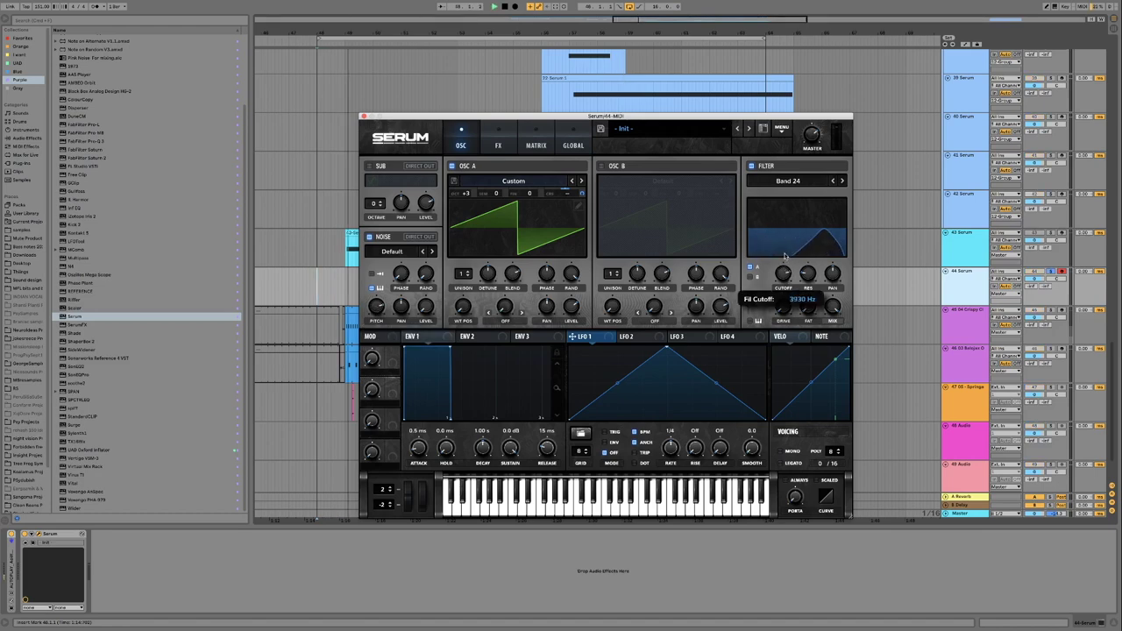
mouse_move(783, 272)
left_mouse_down()
mouse_move(777, 286)
mouse_move(779, 225)
mouse_move(777, 273)
left_mouse_up()
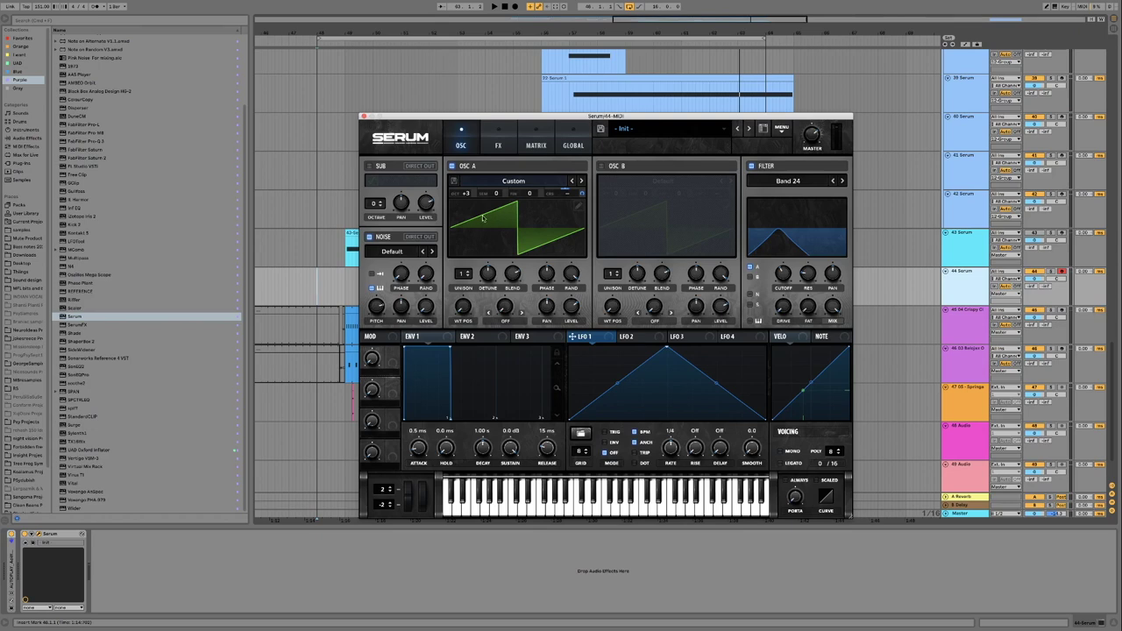
- Add a second saw frame to OSC A's wavetable without applying any Process option
left_click(580, 193)
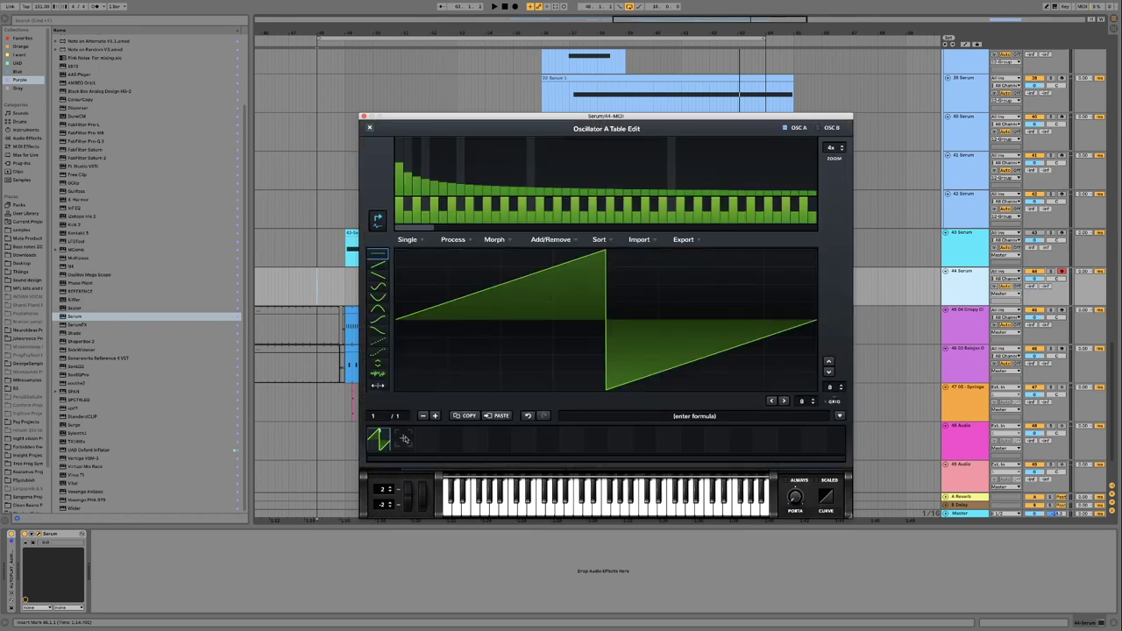
left_click(403, 439)
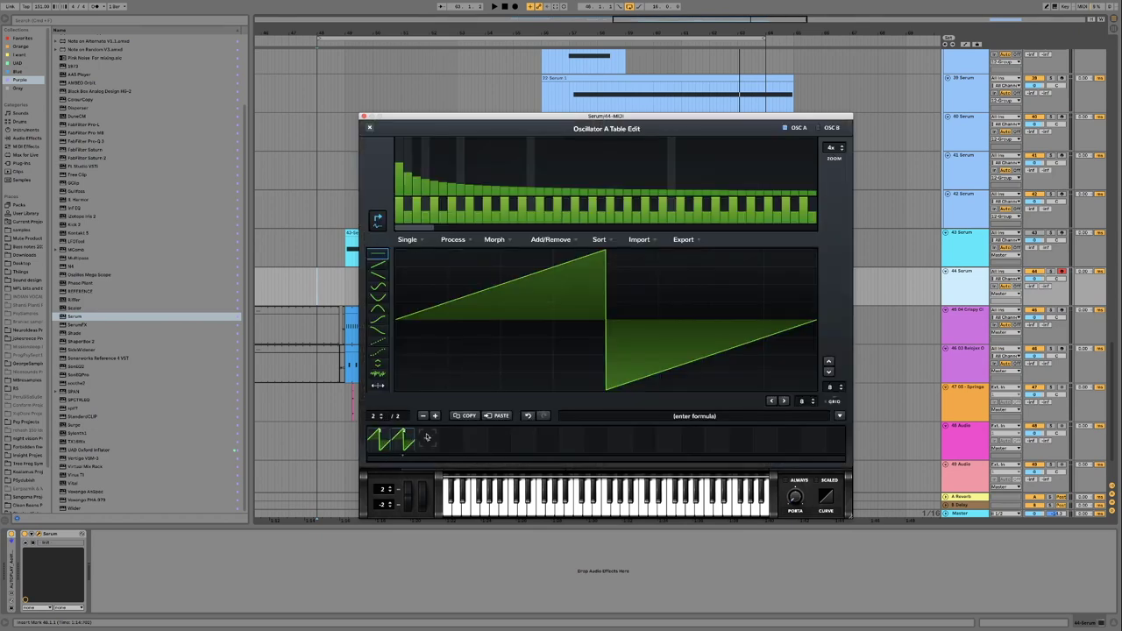
left_click(408, 240)
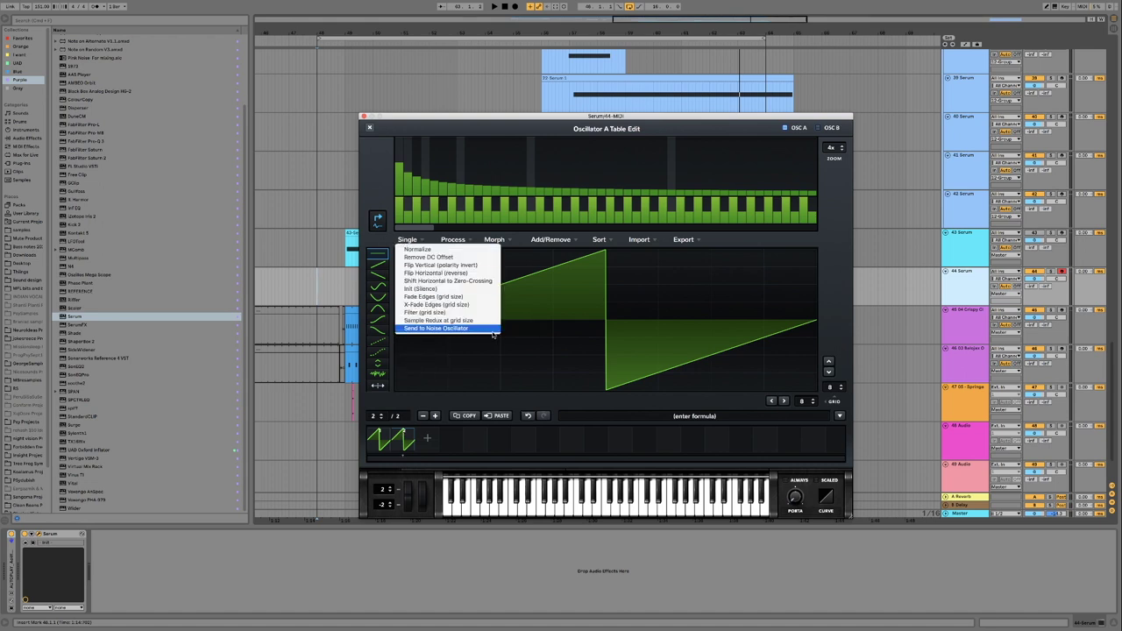
left_click(522, 288)
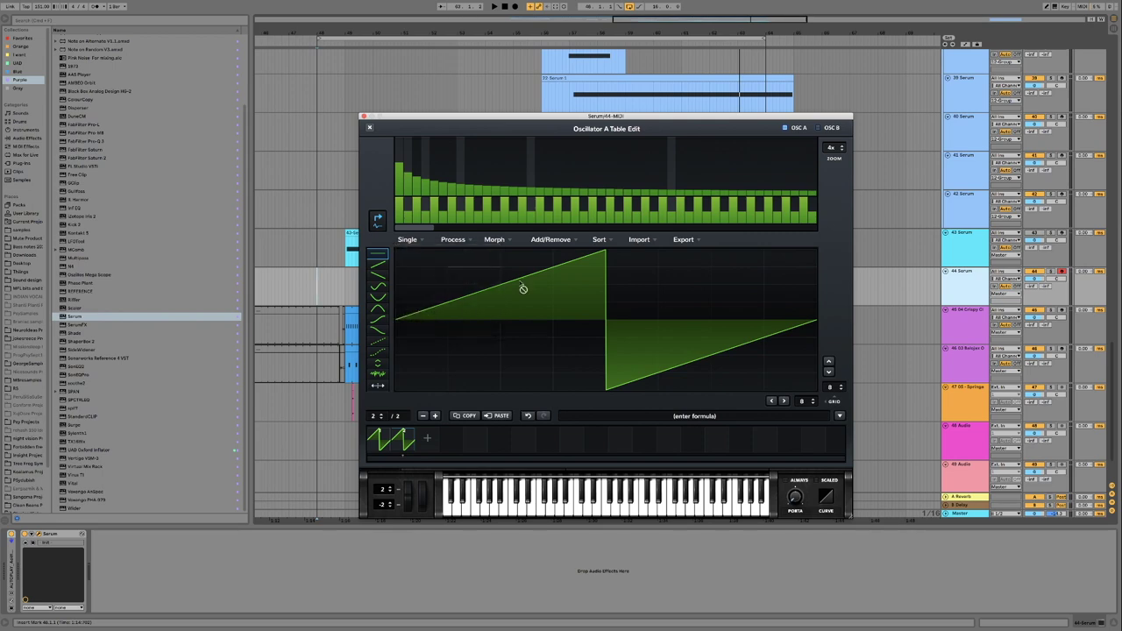
left_click(369, 127)
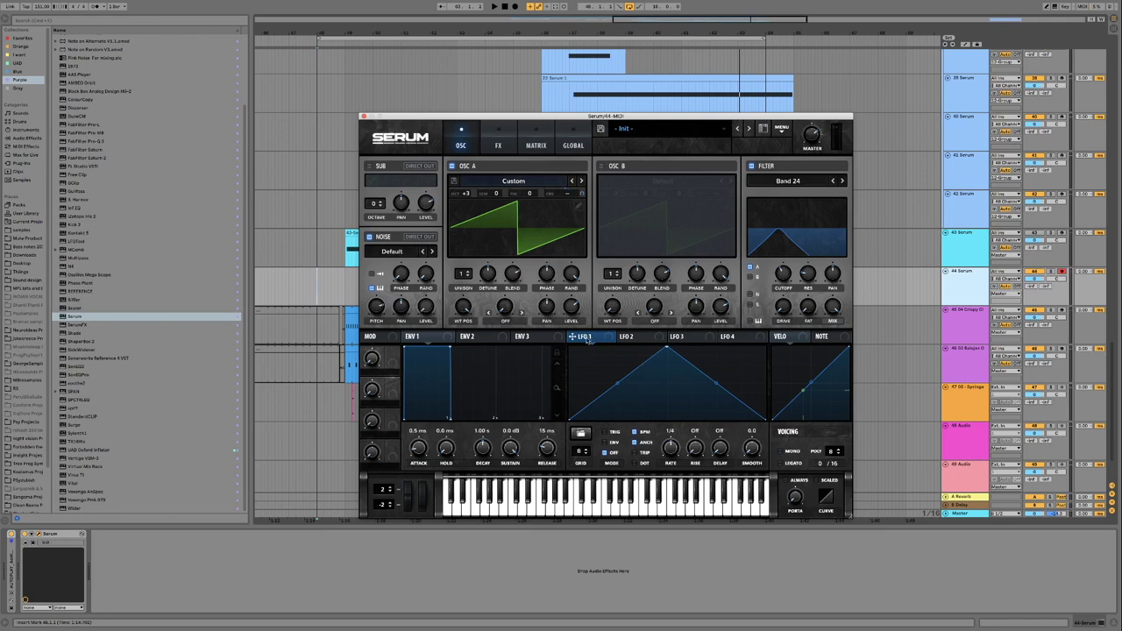
- Make LFO 1 a falling ramp, raise cutoff to about 547 Hz in playback, and set OSC A to +3 octaves
left_click_drag(667, 348, 400, 259)
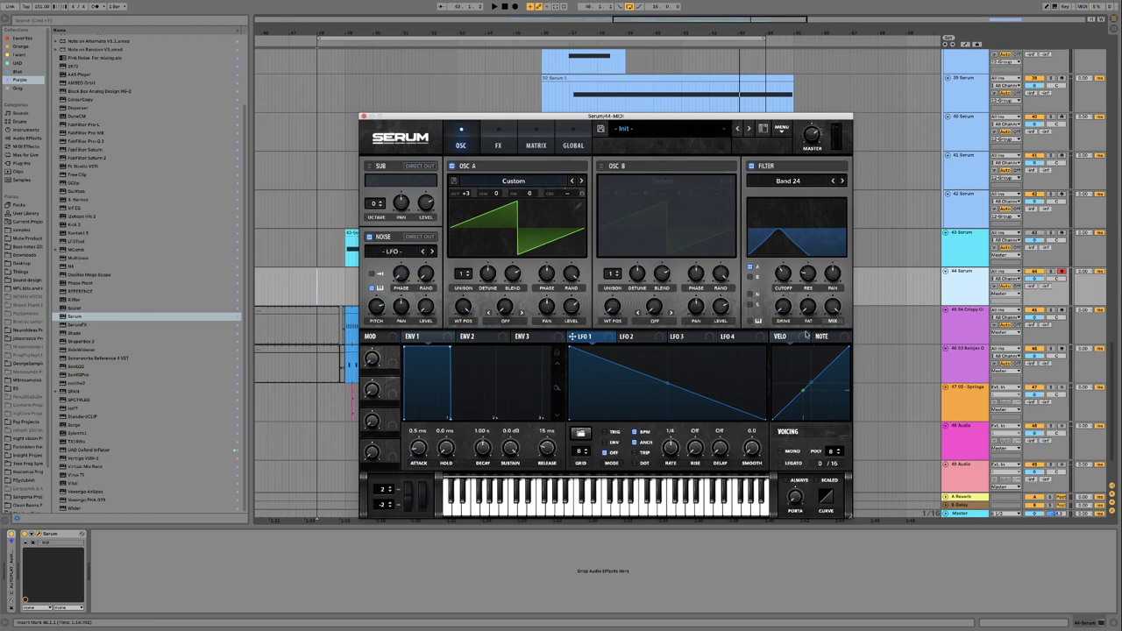
key("space")
mouse_move(785, 277)
left_mouse_down()
mouse_move(780, 258)
mouse_move(785, 279)
left_mouse_up()
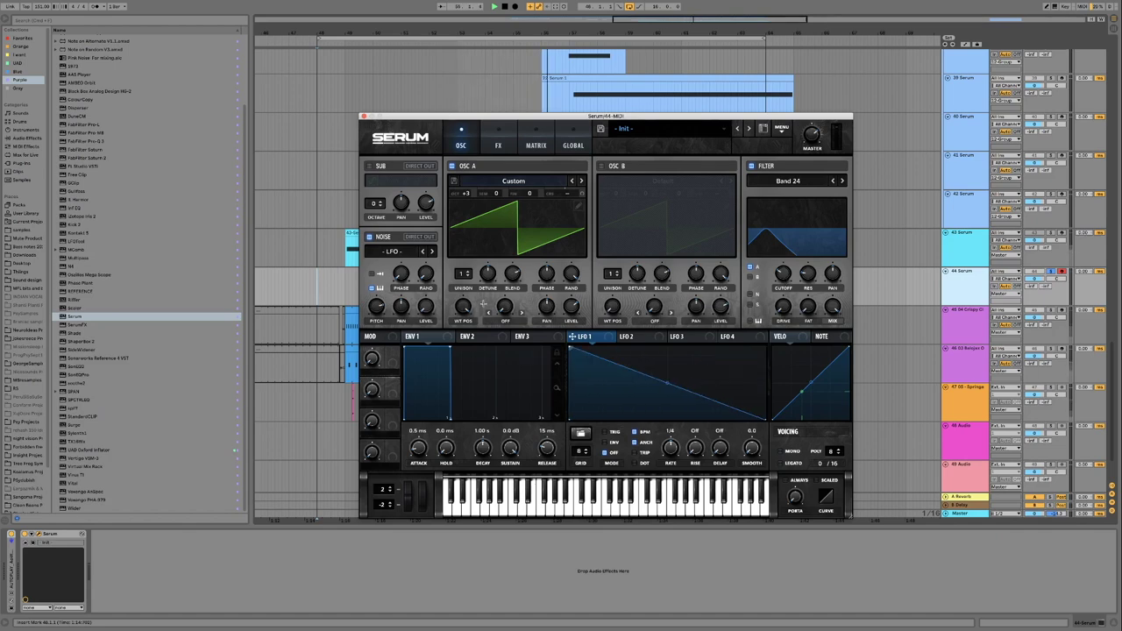
mouse_move(778, 279)
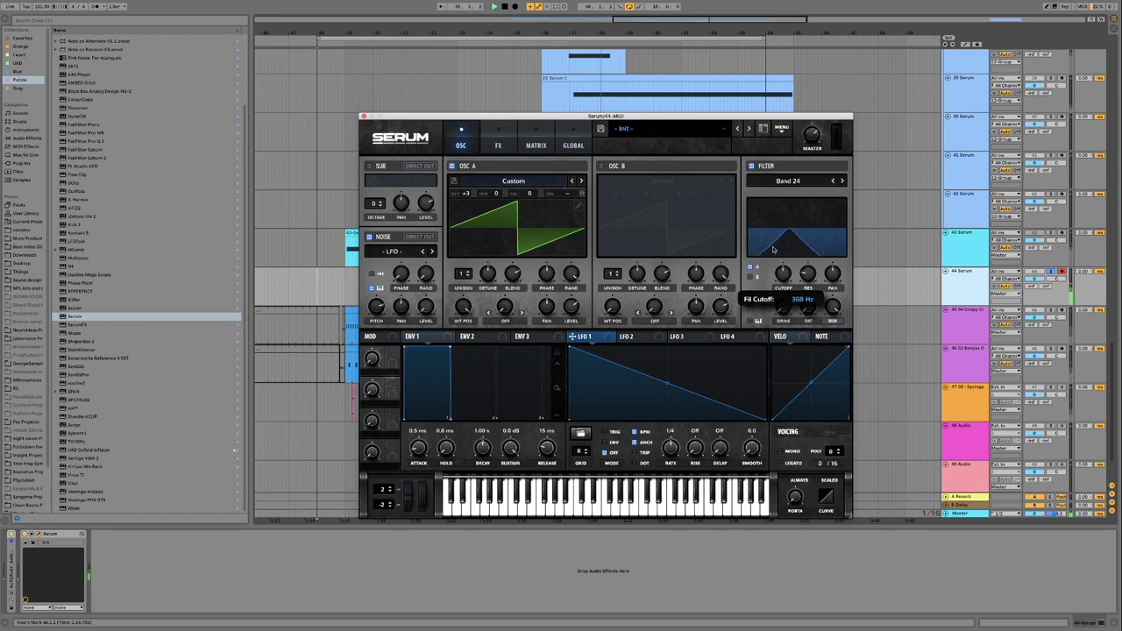
mouse_move(777, 255)
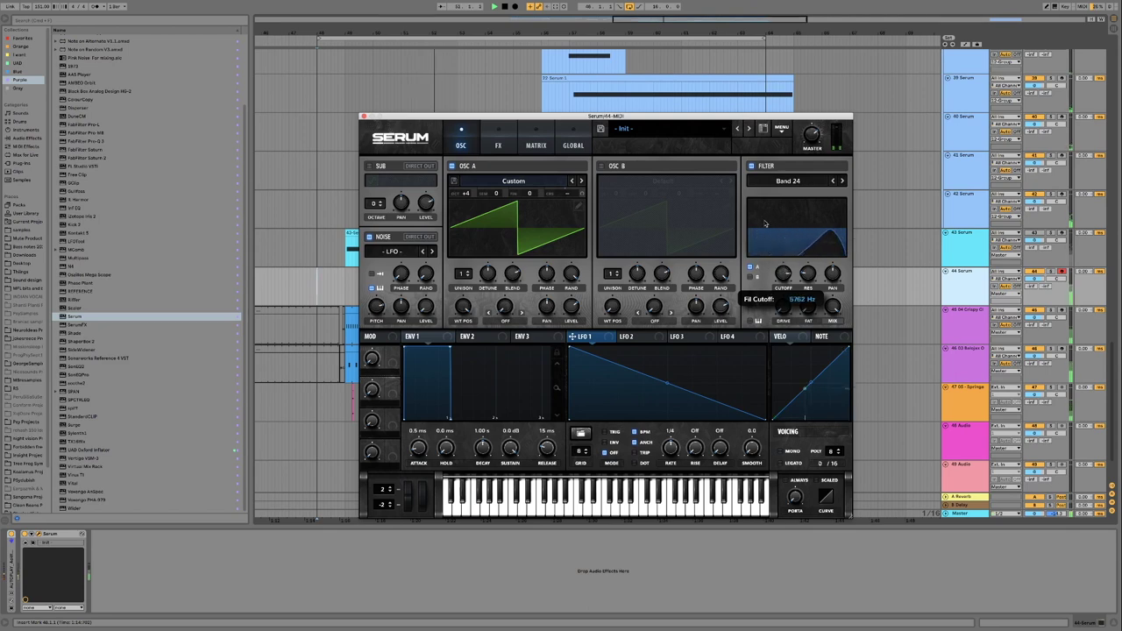
left_click_drag(468, 193, 489, 253)
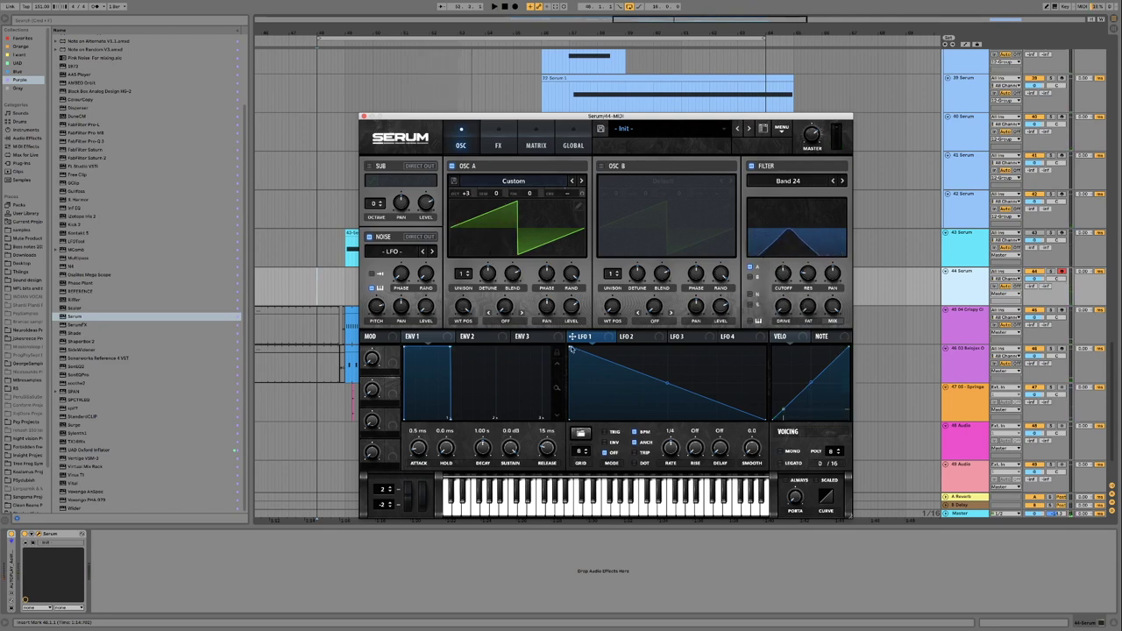
- Restore LFO 1 to a centred triangle and lower the Band 24 cutoff to about 1041 Hz
left_click_drag(573, 350, 624, 339)
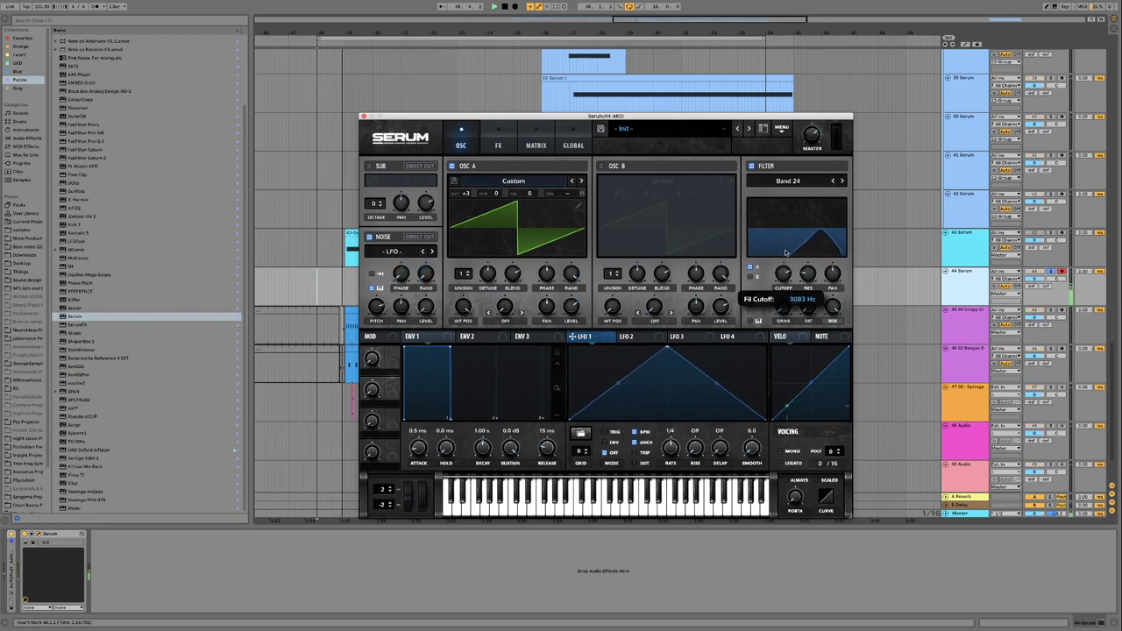
mouse_move(786, 252)
left_mouse_down()
mouse_move(768, 254)
mouse_move(784, 264)
mouse_move(782, 240)
mouse_move(776, 282)
mouse_move(770, 254)
left_mouse_up()
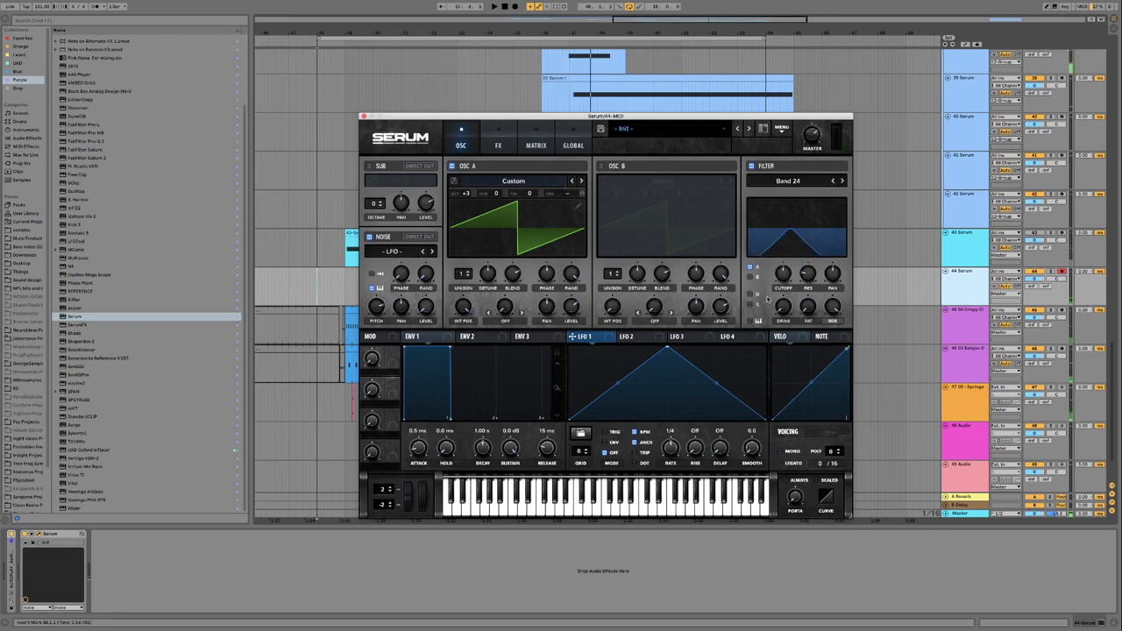